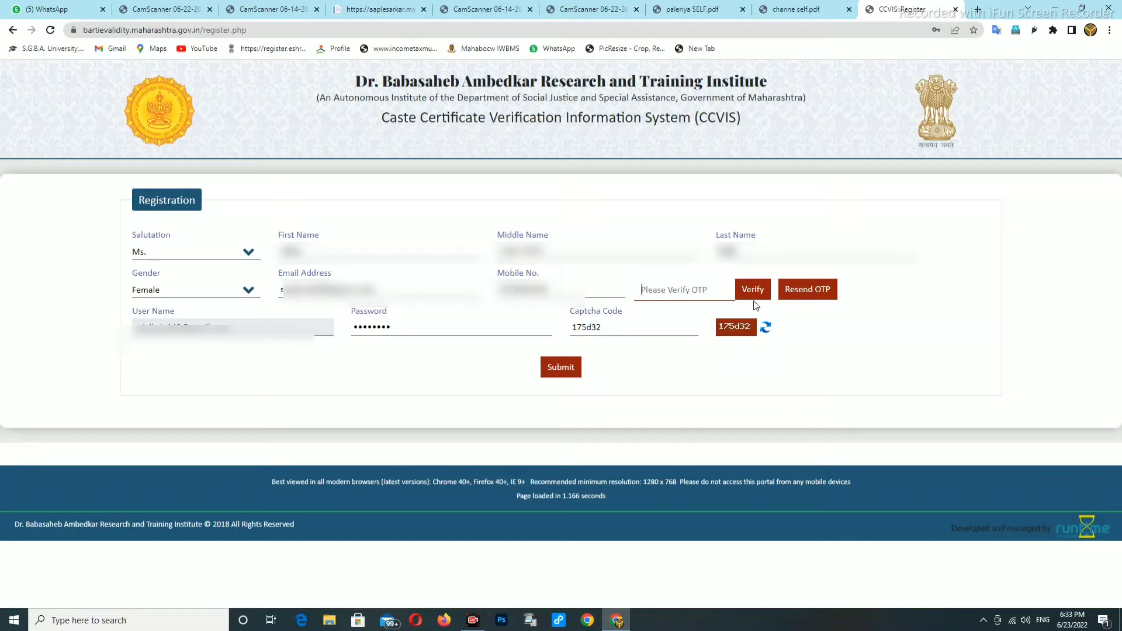
Resend the OTP to the registered mobile number and begin entering it for verification
left_click(805, 296)
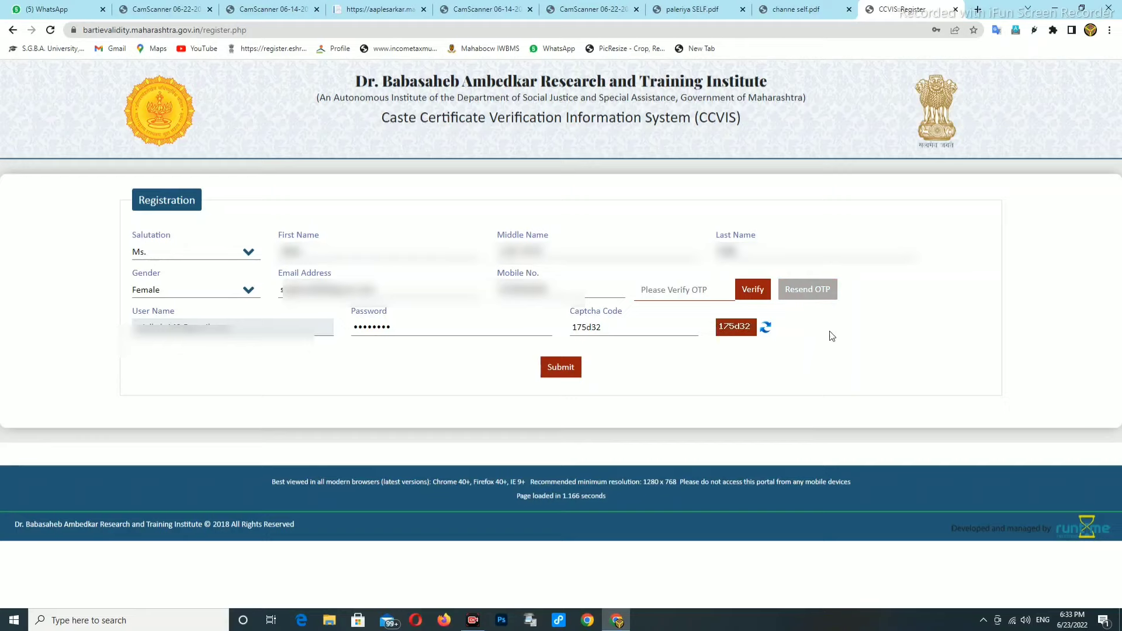
left_click(667, 289)
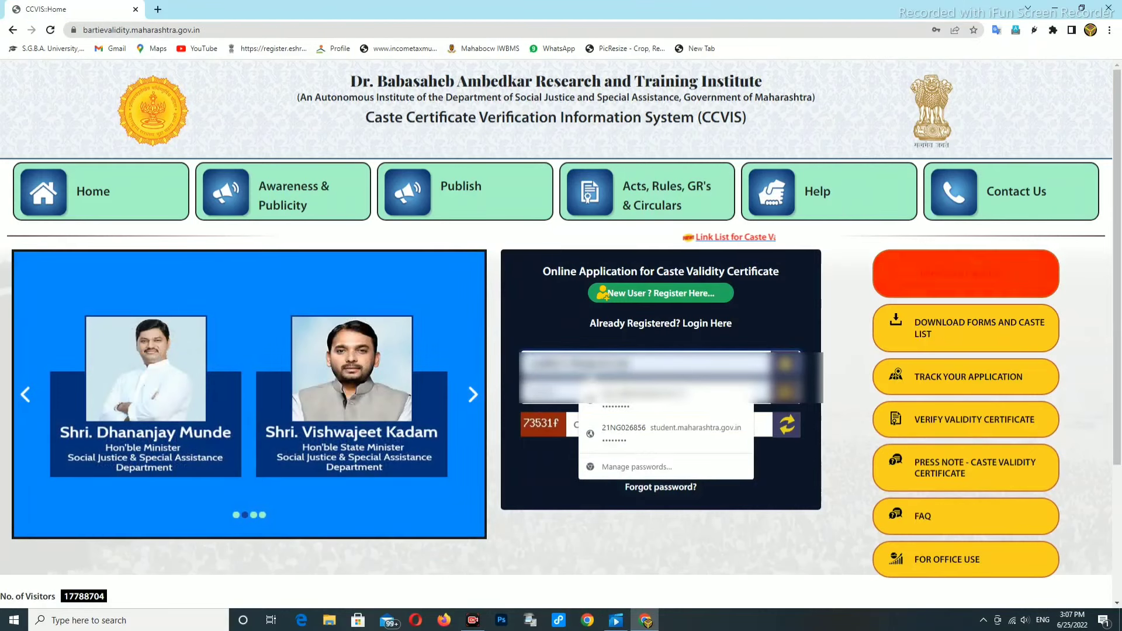
Log in to the applicant account with captcha 73531f
left_click(586, 426)
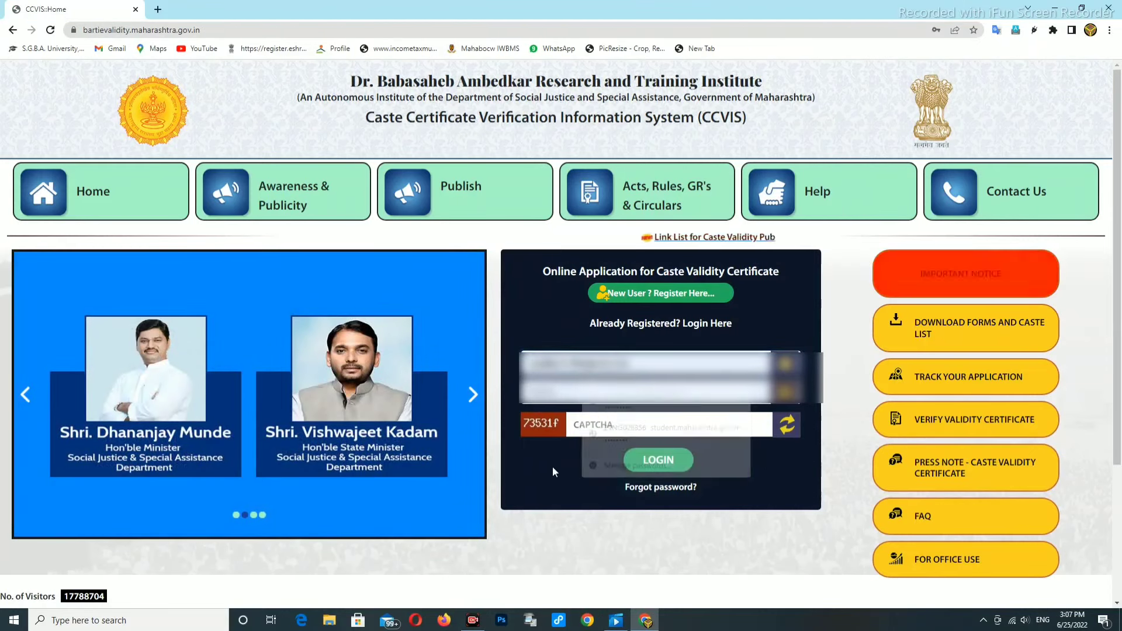
type("73")
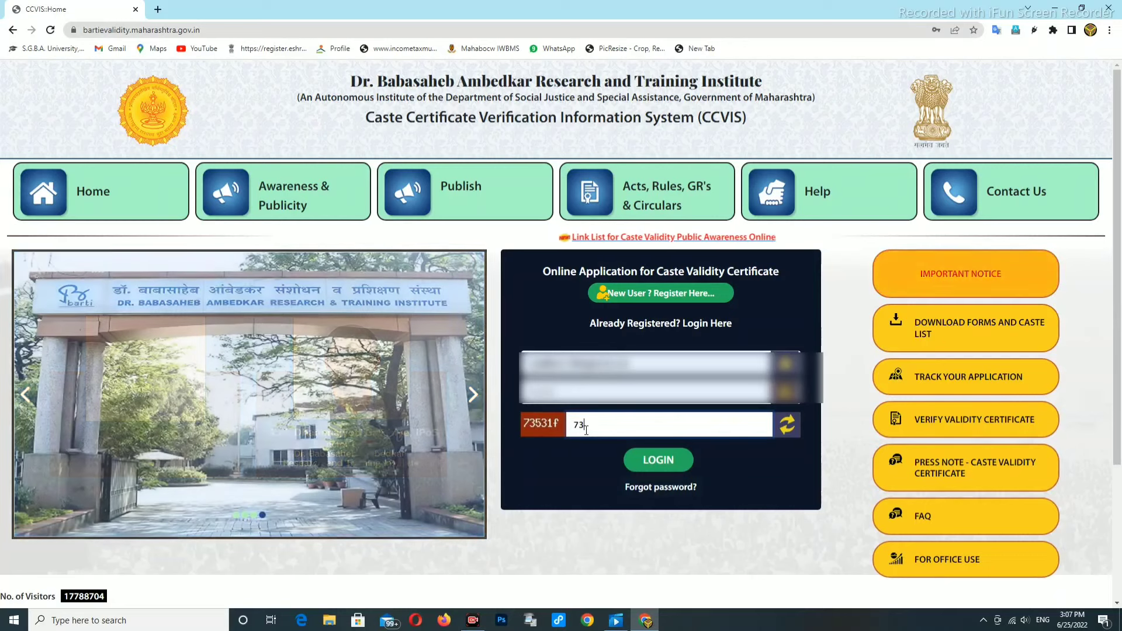
type("531")
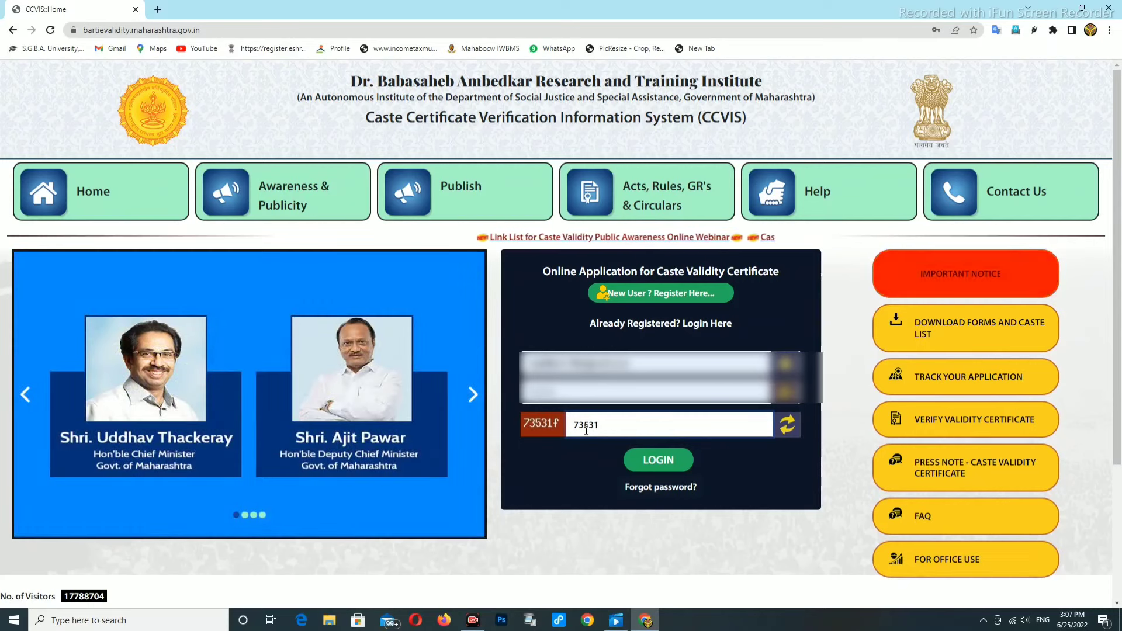
type("f")
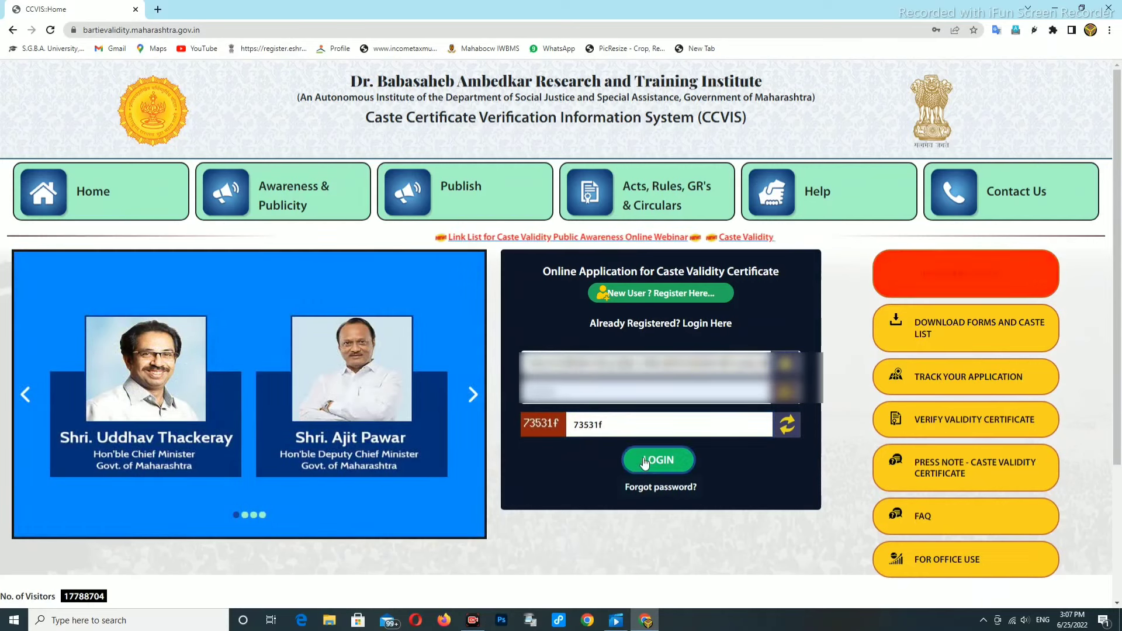
left_click(644, 461)
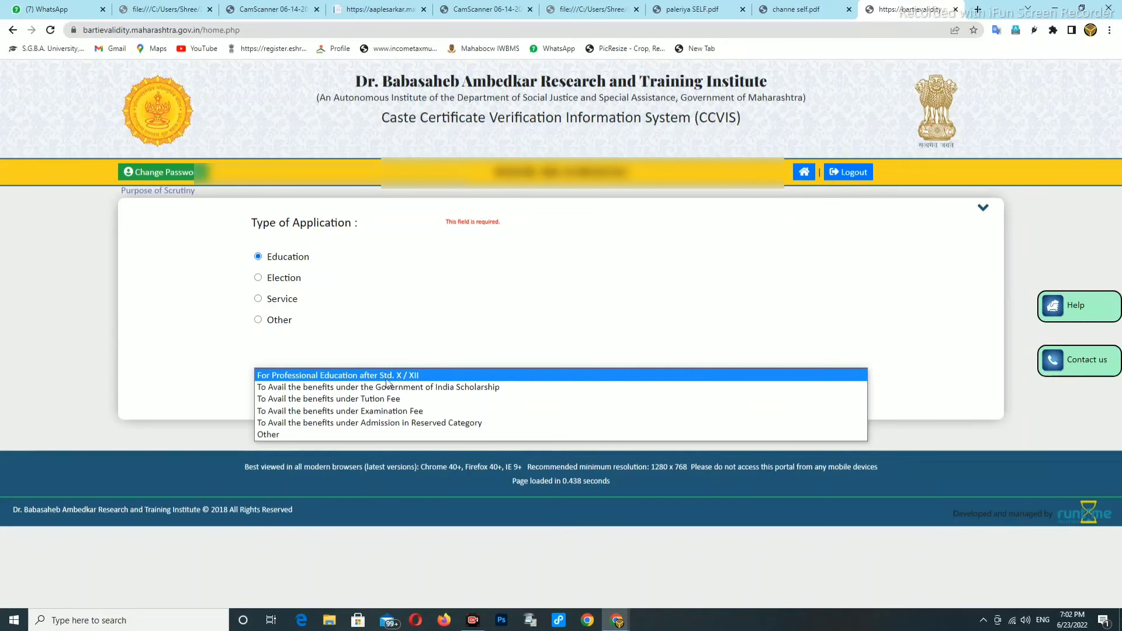
Choose 'For Professional Education after Std. X / XII' as purpose and open the course-level list
left_click(393, 380)
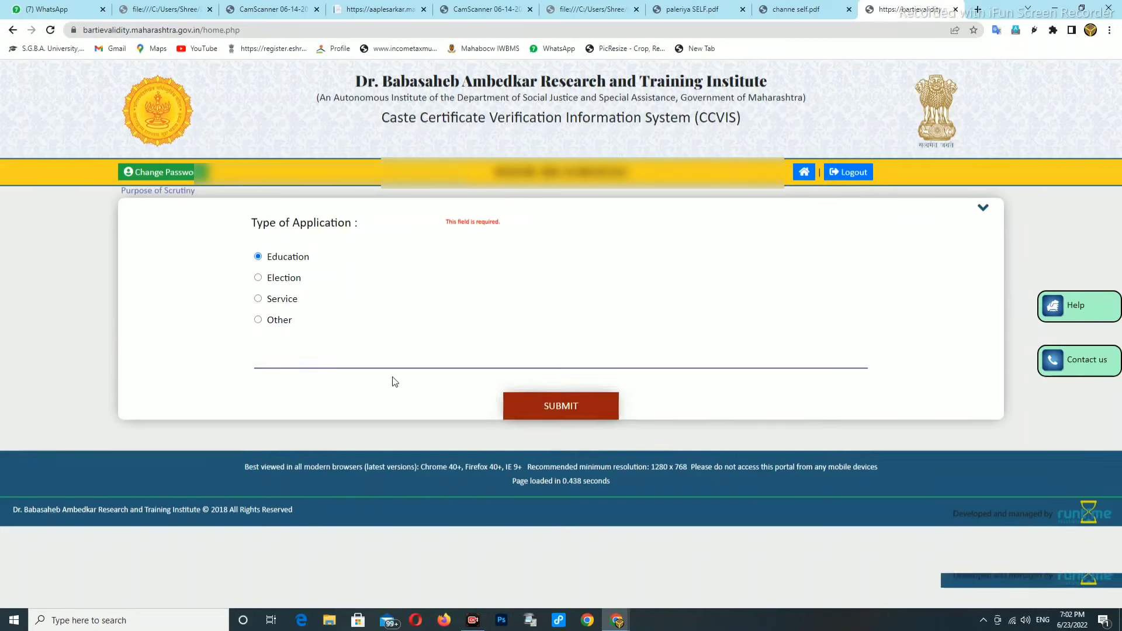
left_click(302, 422)
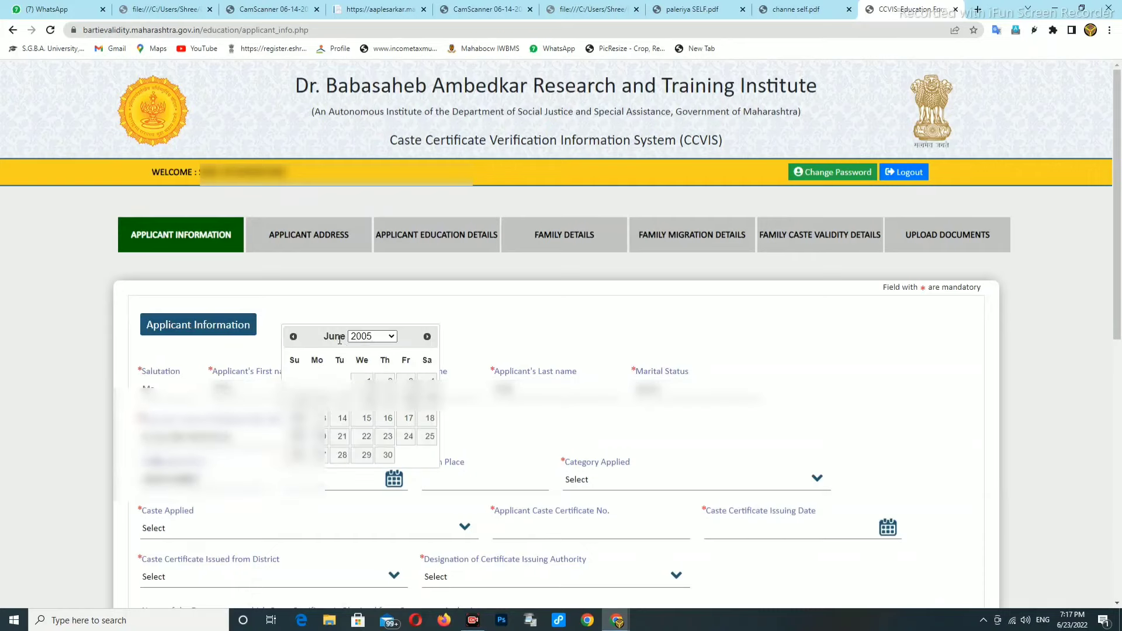
left_click(293, 337)
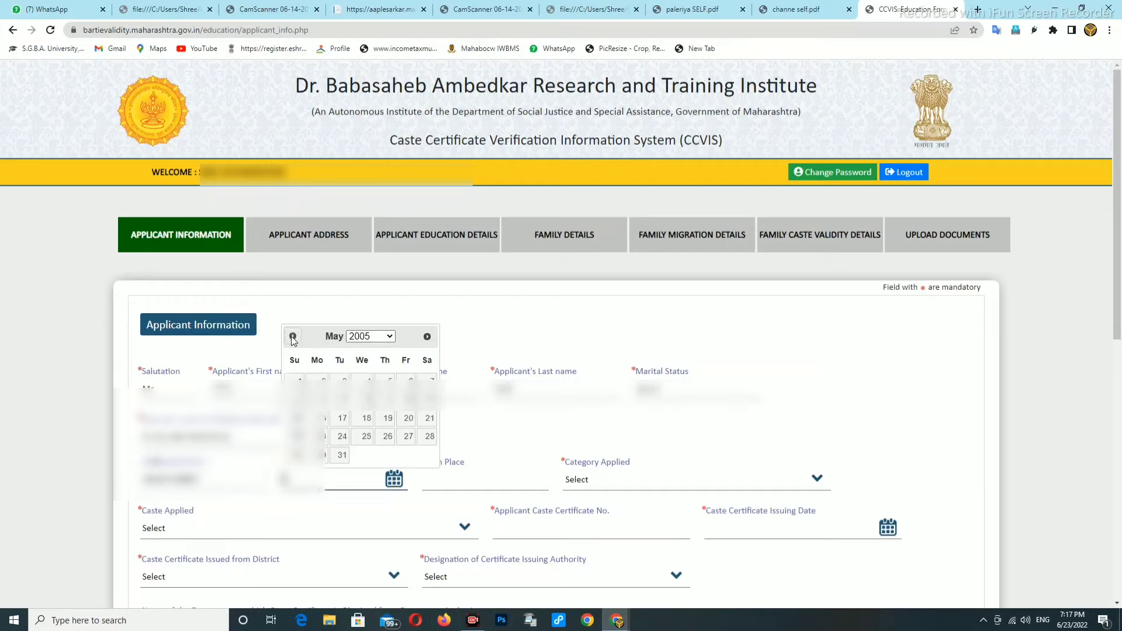
left_click(427, 337)
left_click(428, 338)
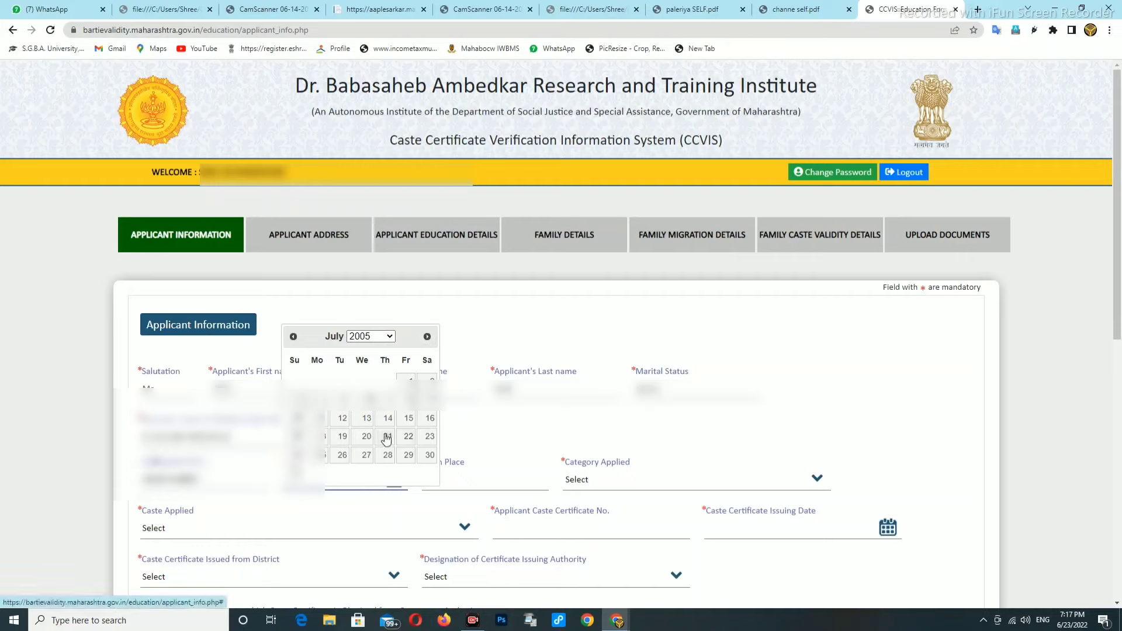
left_click(382, 455)
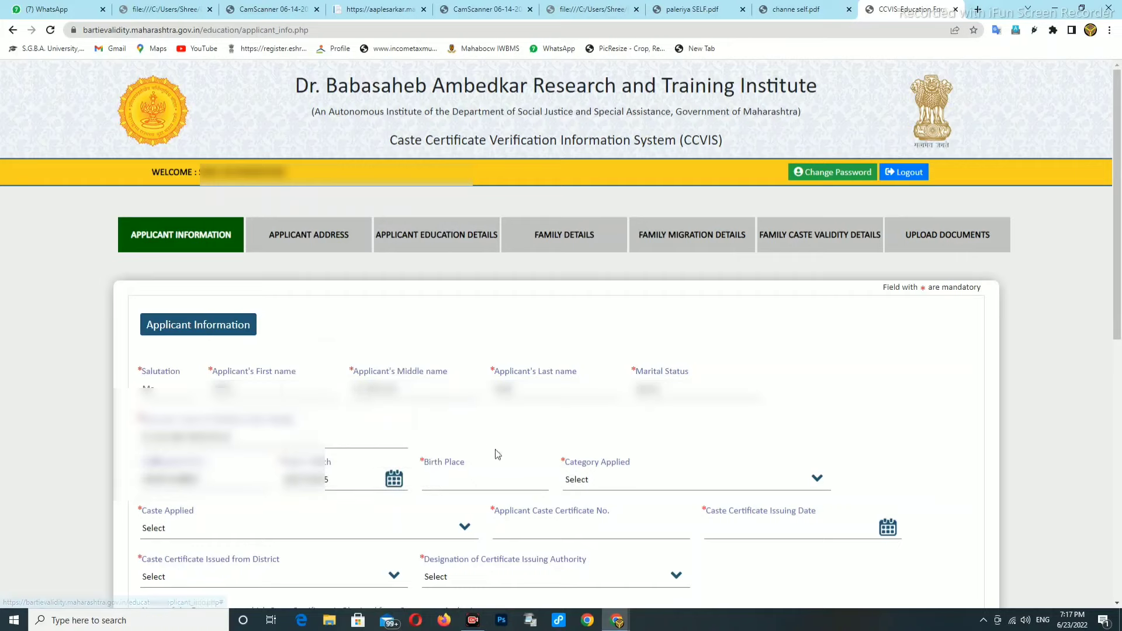
left_click(454, 480)
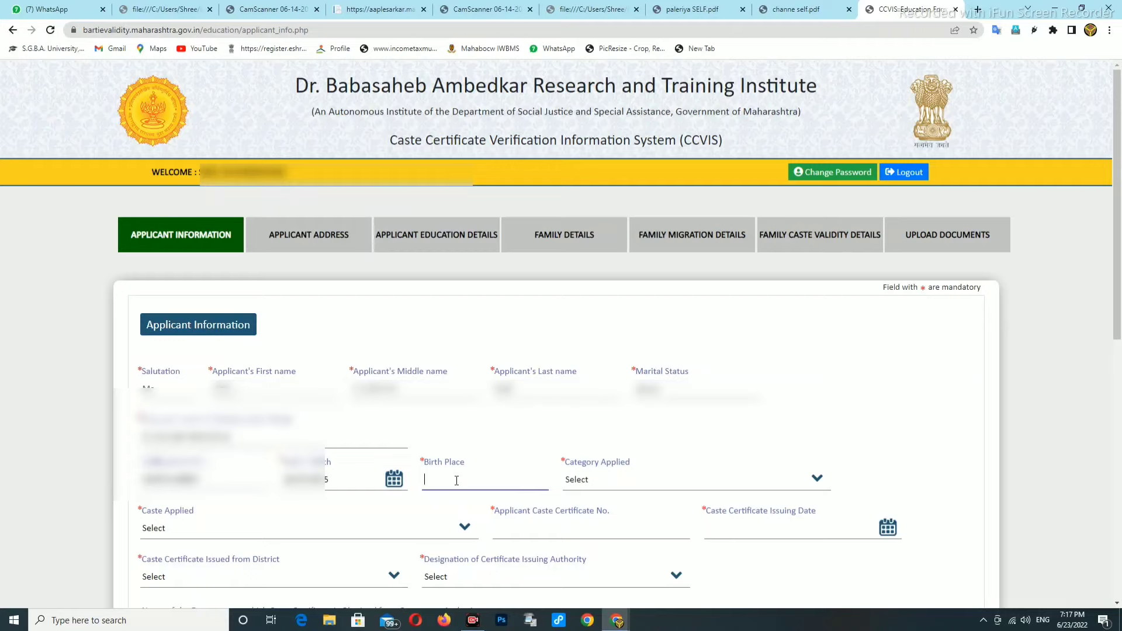
type("KHAIRGAON")
Set Category Applied to Other Backward Class
left_click(596, 485)
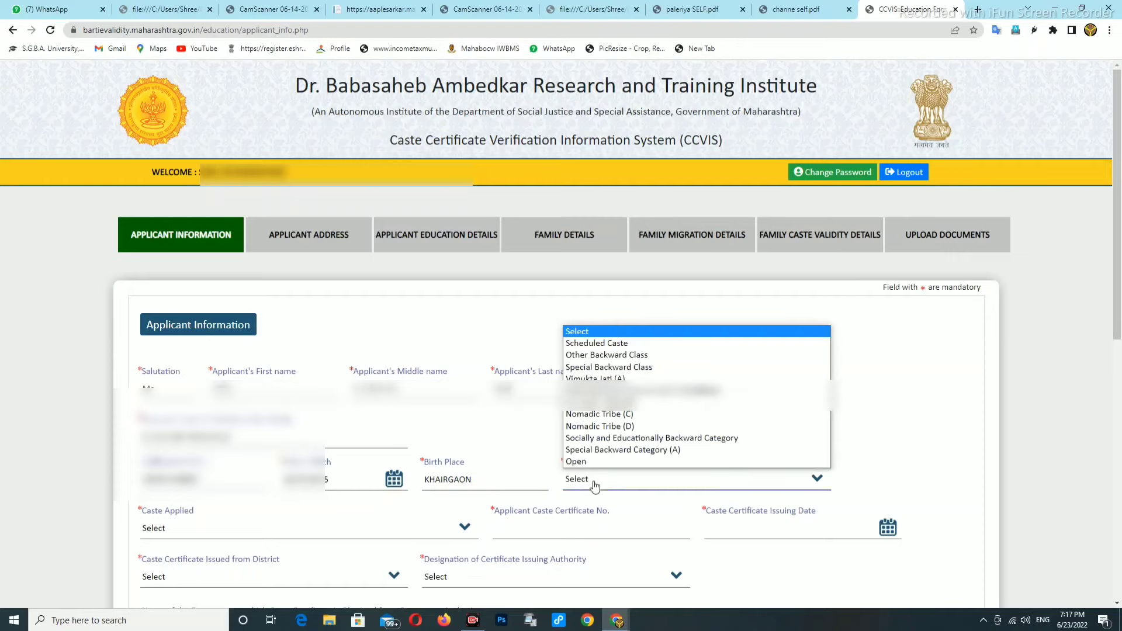
left_click(526, 442)
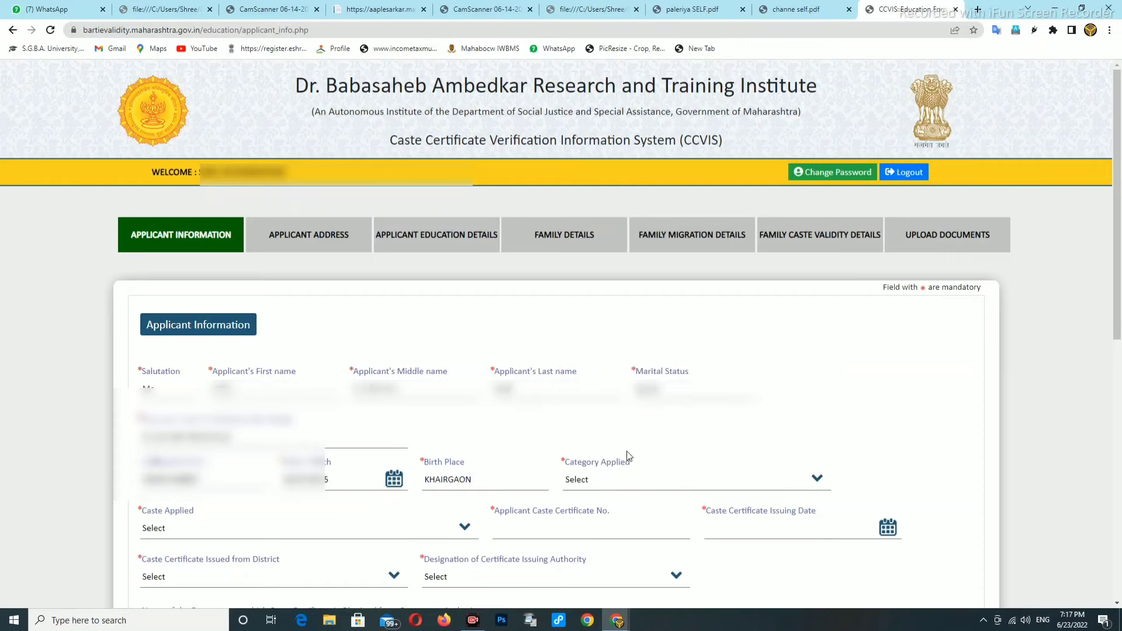
left_click(597, 486)
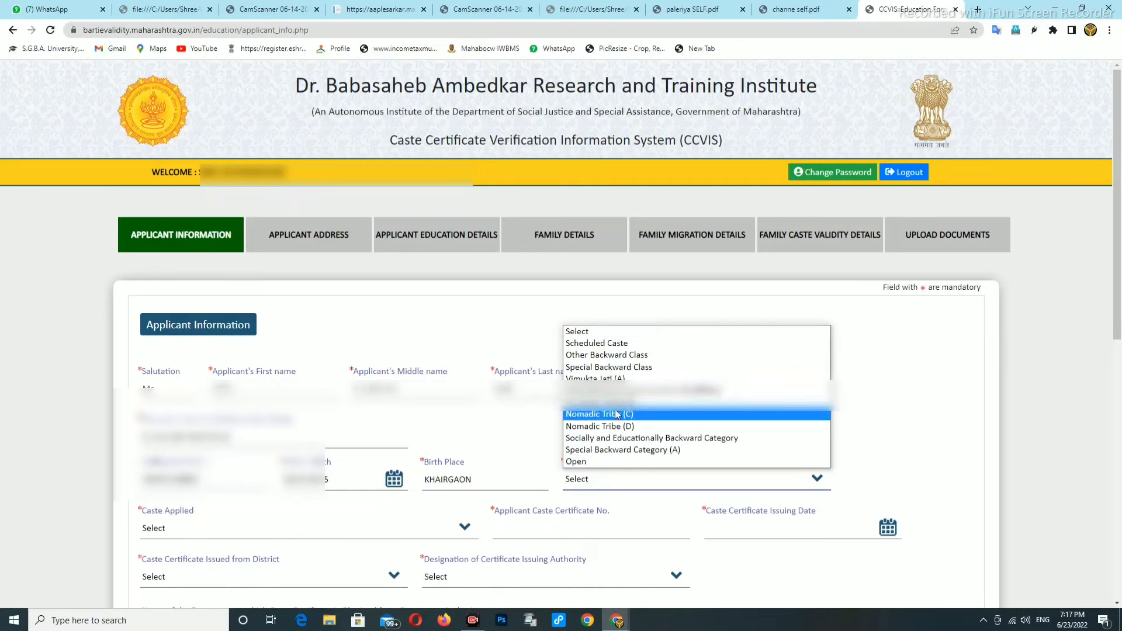
left_click(584, 358)
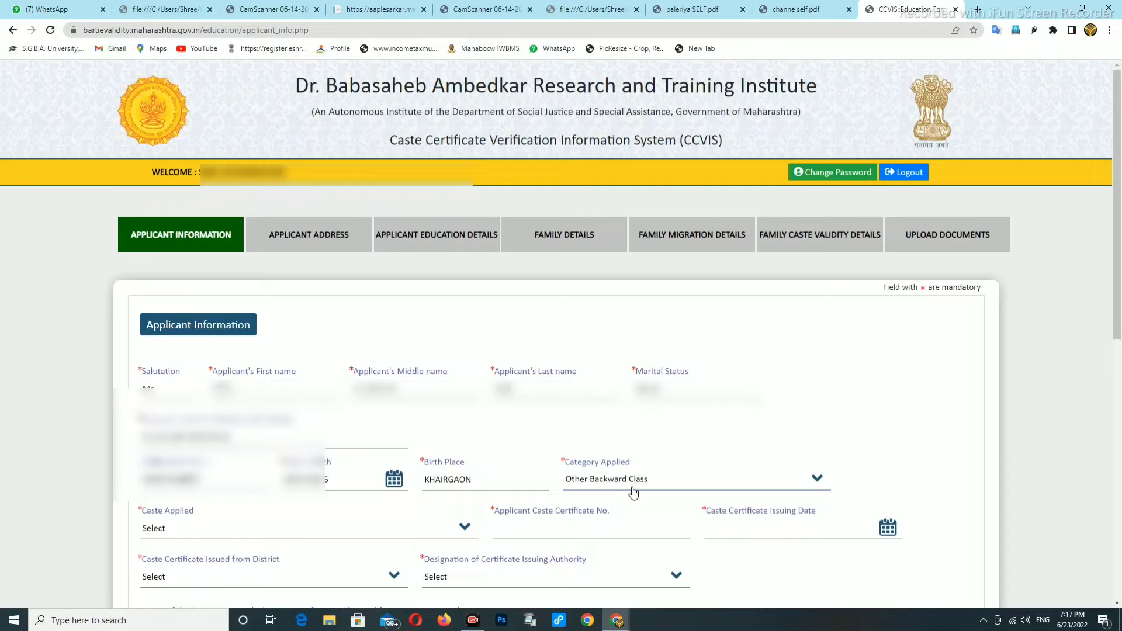
scroll(619, 467, "down", 2)
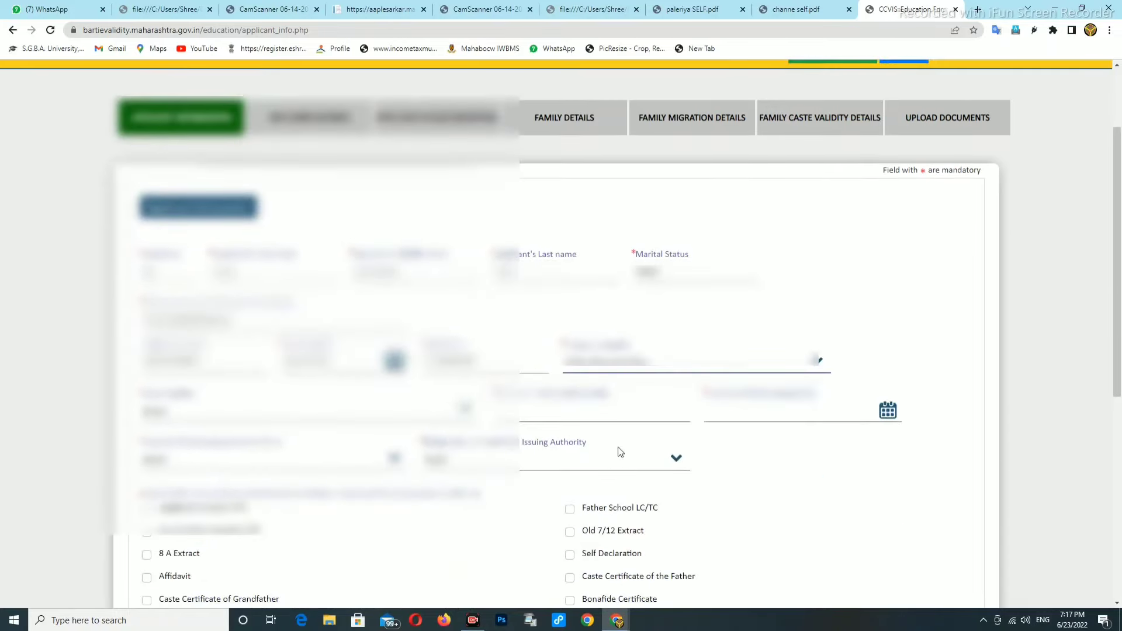
Pick Kunbi (83) in the Caste Applied dropdown using keyboard search
left_click(162, 412)
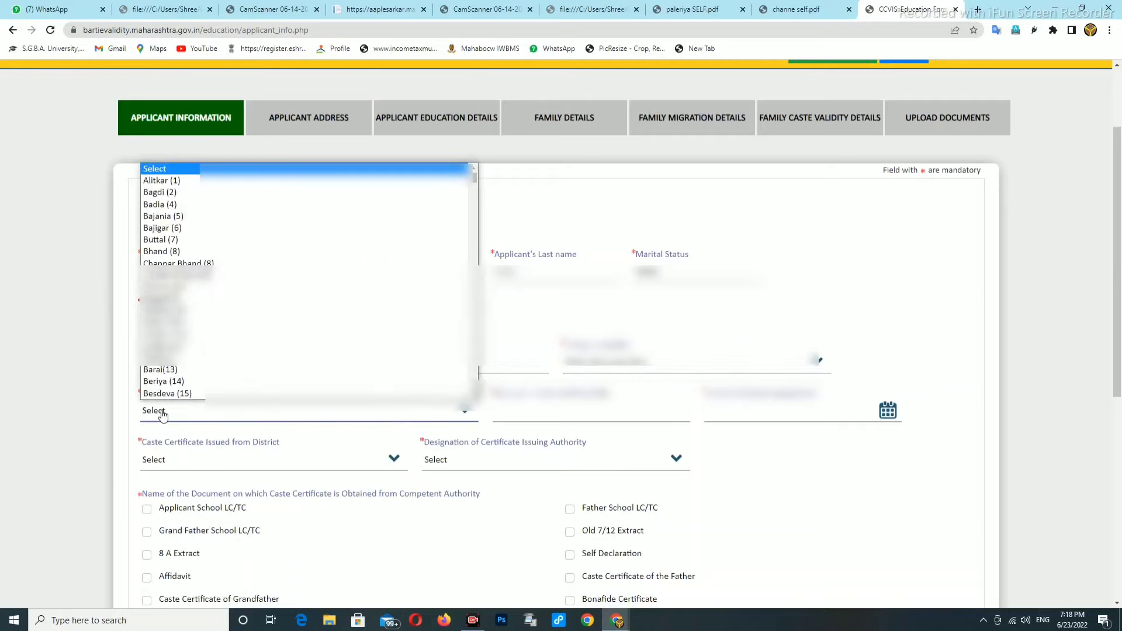
key("k")
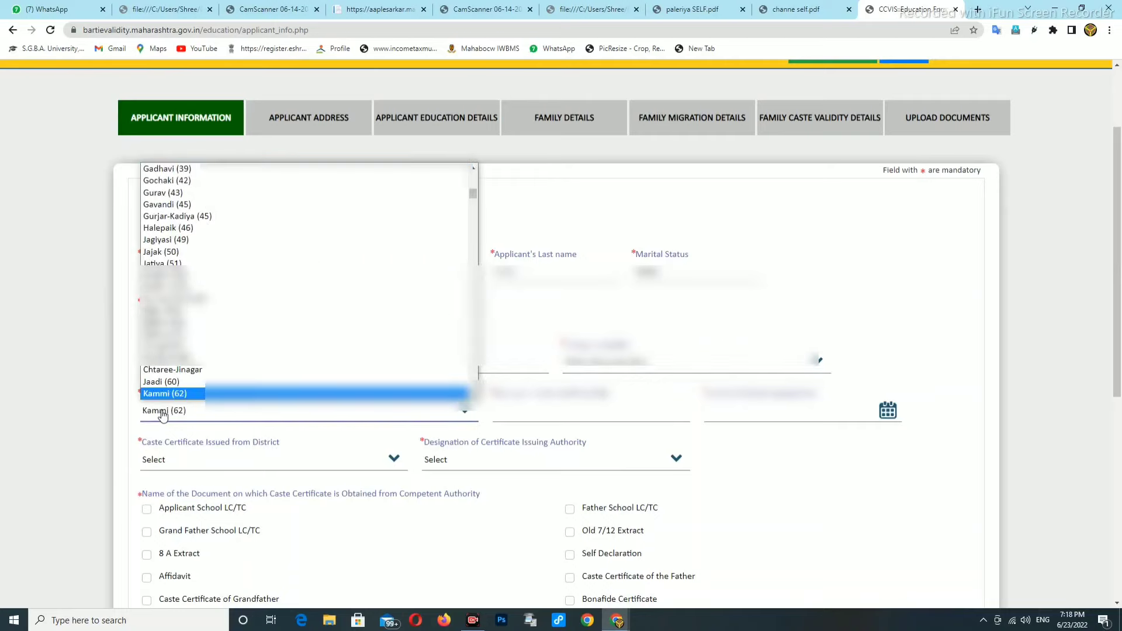
key("Down")
key("Down")
key("Down")
key("Down")
key("Down")
key("Down")
key("Down")
key("Down")
key("Down")
key("Down")
key("Down")
key("Down")
key("Down")
key("Down")
key("Down")
key("Down")
key("Down")
key("Down")
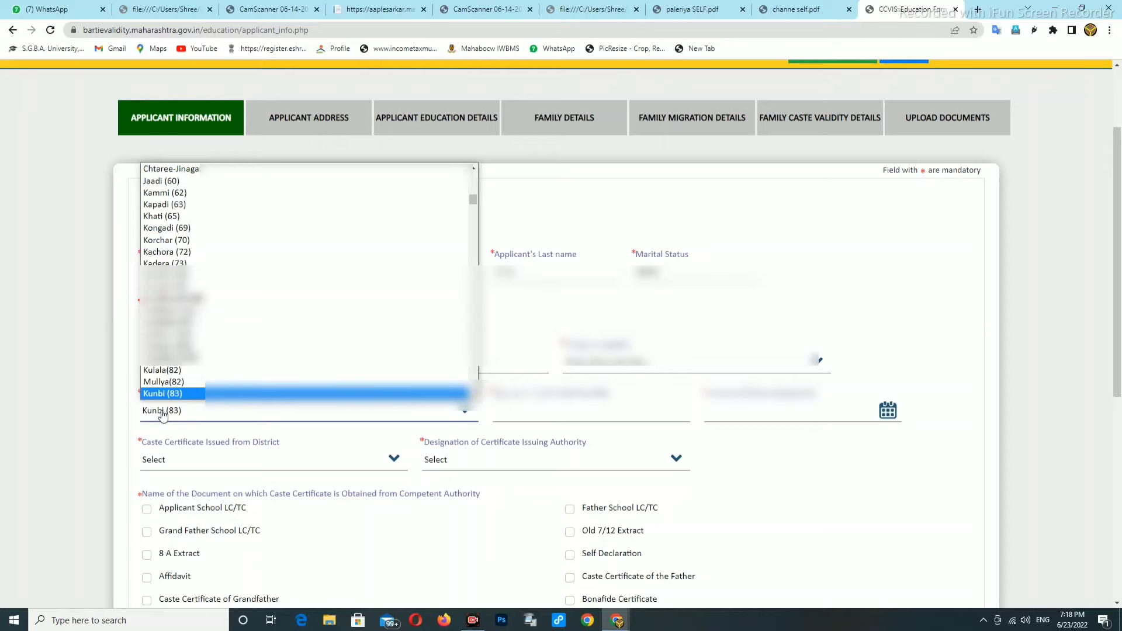
key("k")
key("k")
key("k")
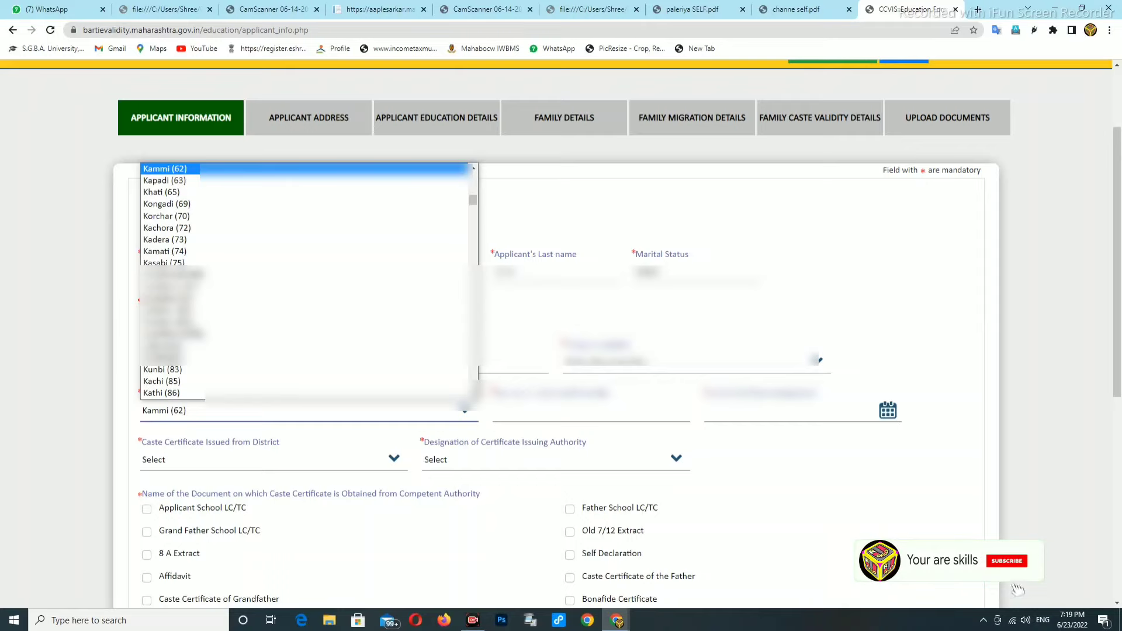
key("k")
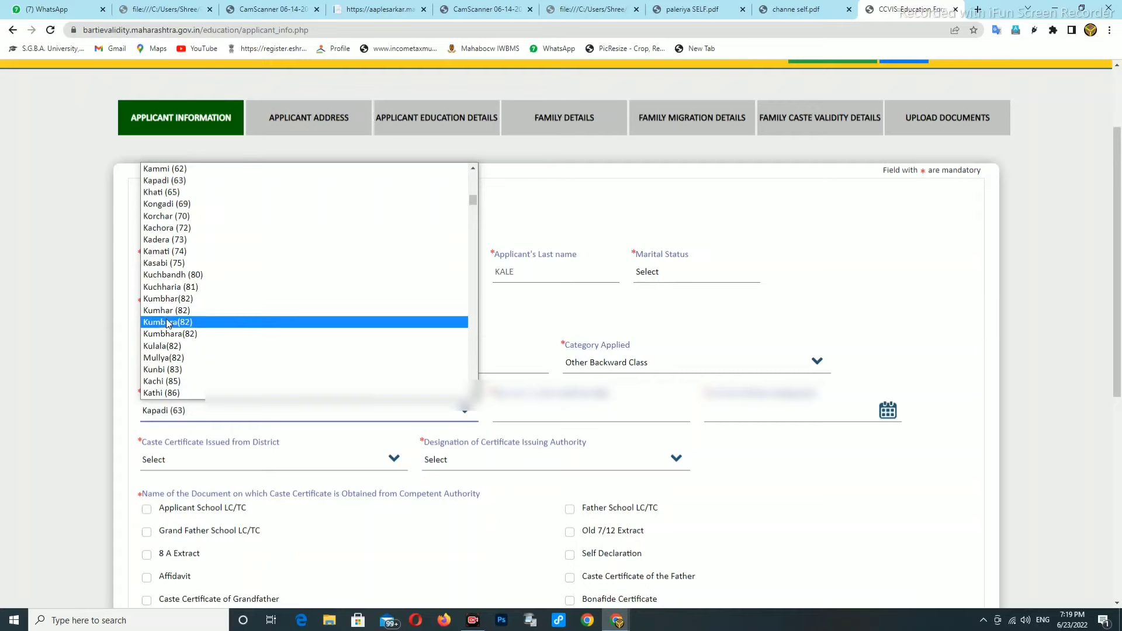
left_click(164, 373)
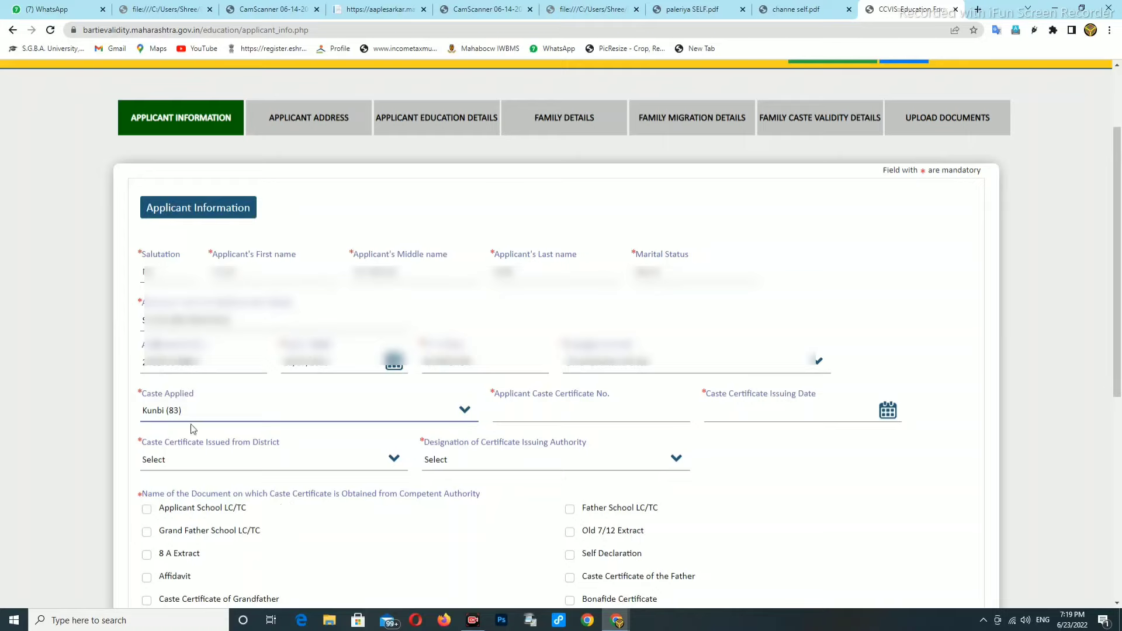
left_click(552, 413)
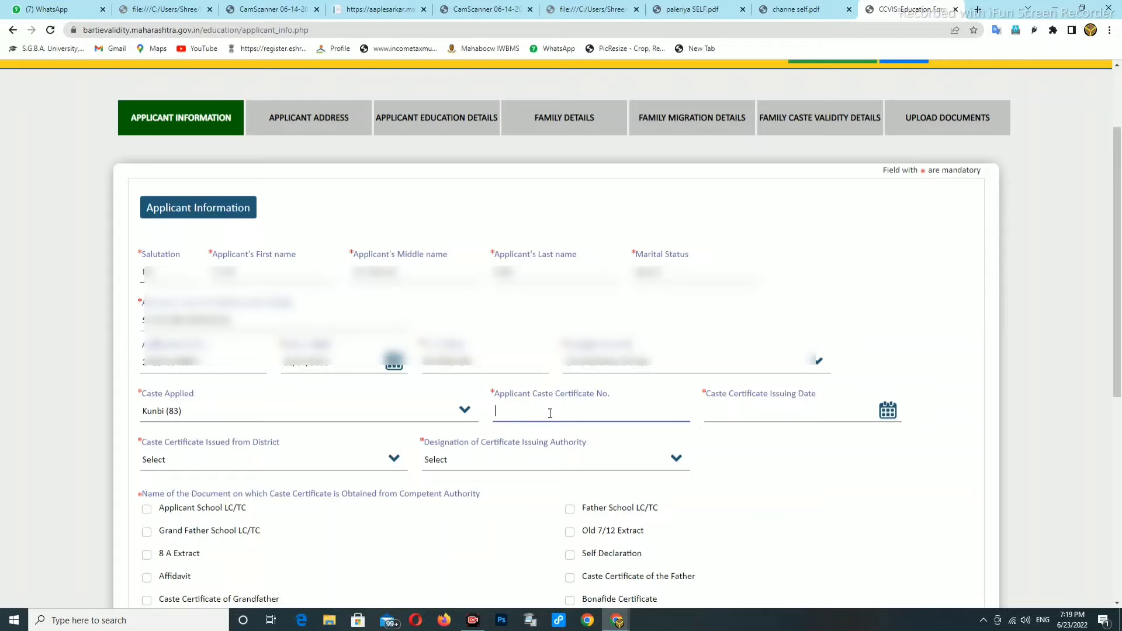
left_click(745, 413)
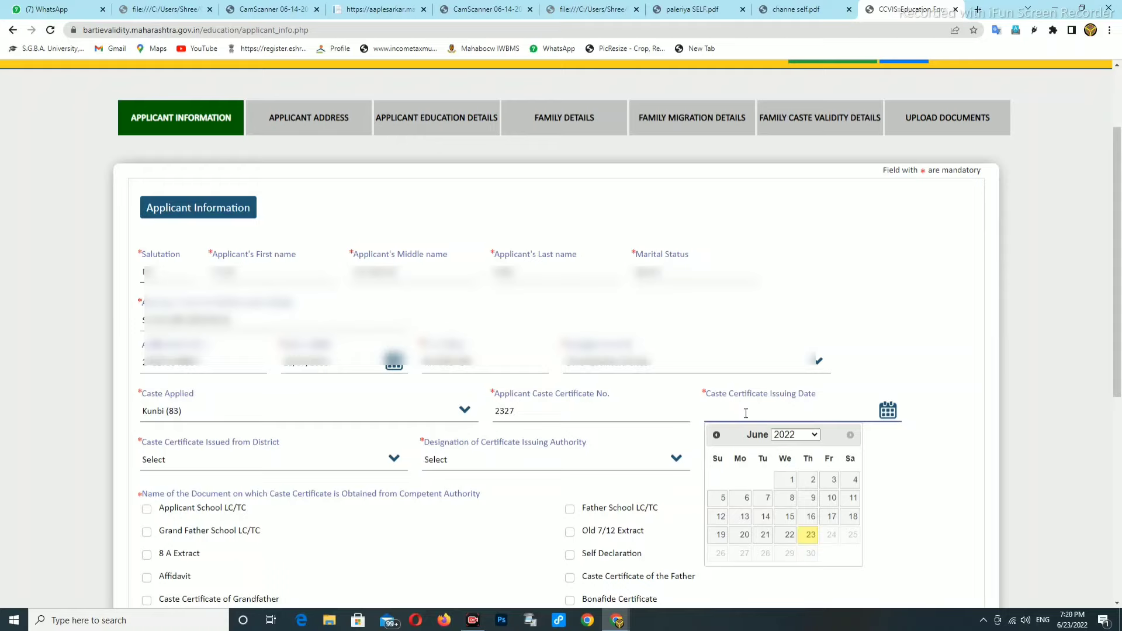
left_click(802, 435)
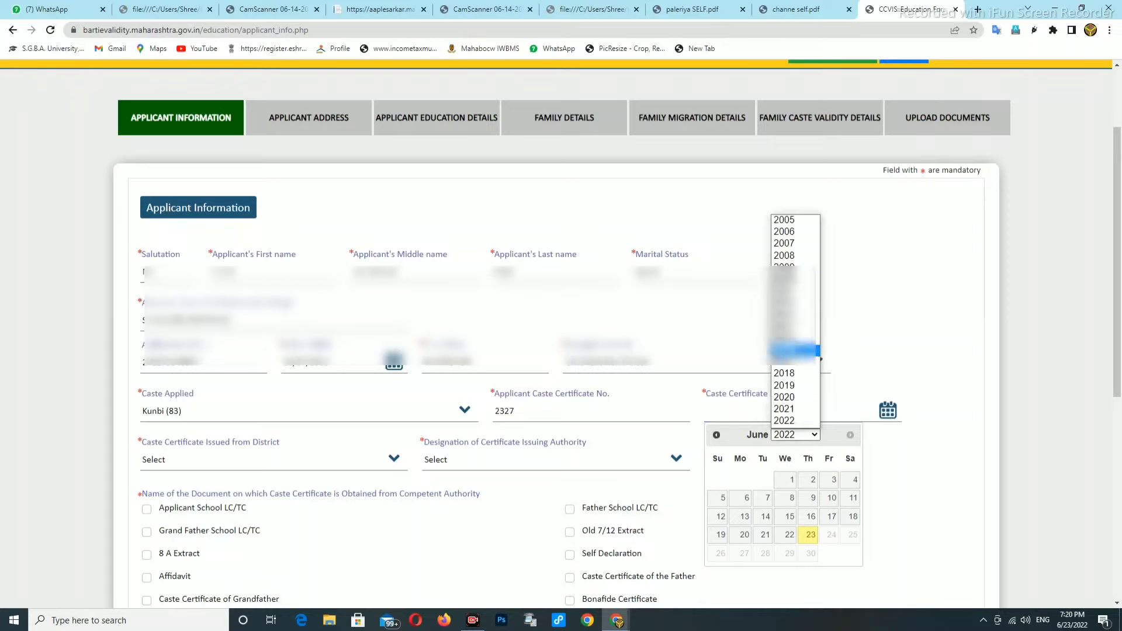
left_click(785, 349)
left_click(851, 435)
left_click(717, 435)
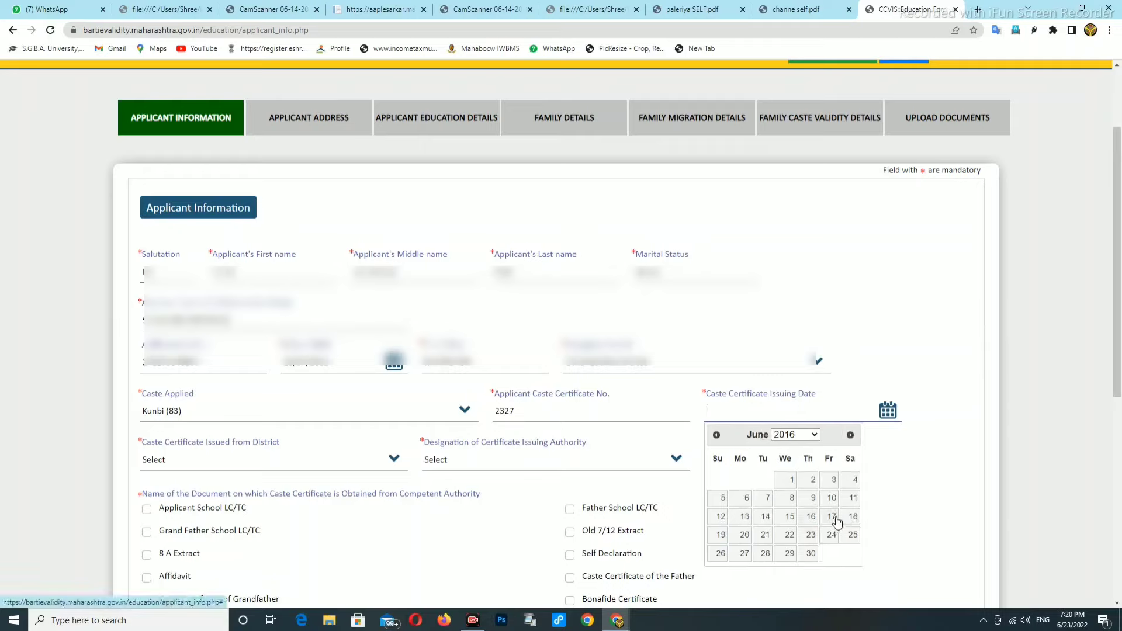
left_click(812, 499)
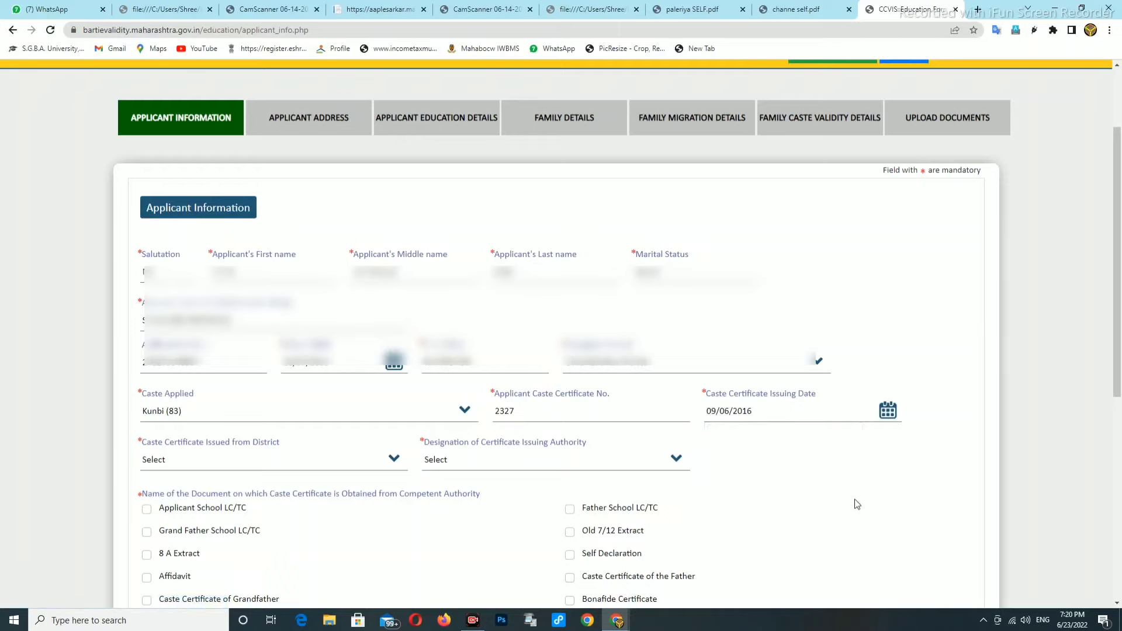
left_click(222, 465)
Set issuer to Nagpur district, Sub Divisional Officer Katol, and tick Applicant School LC/TC
type("nan")
left_click(196, 466)
left_click(182, 464)
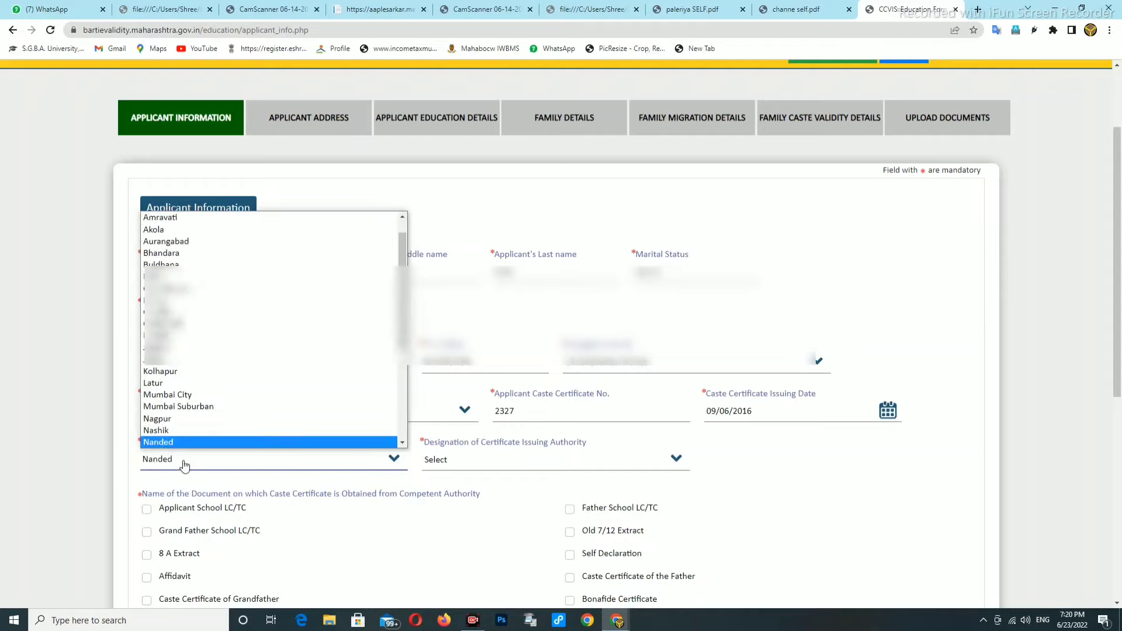
left_click(160, 419)
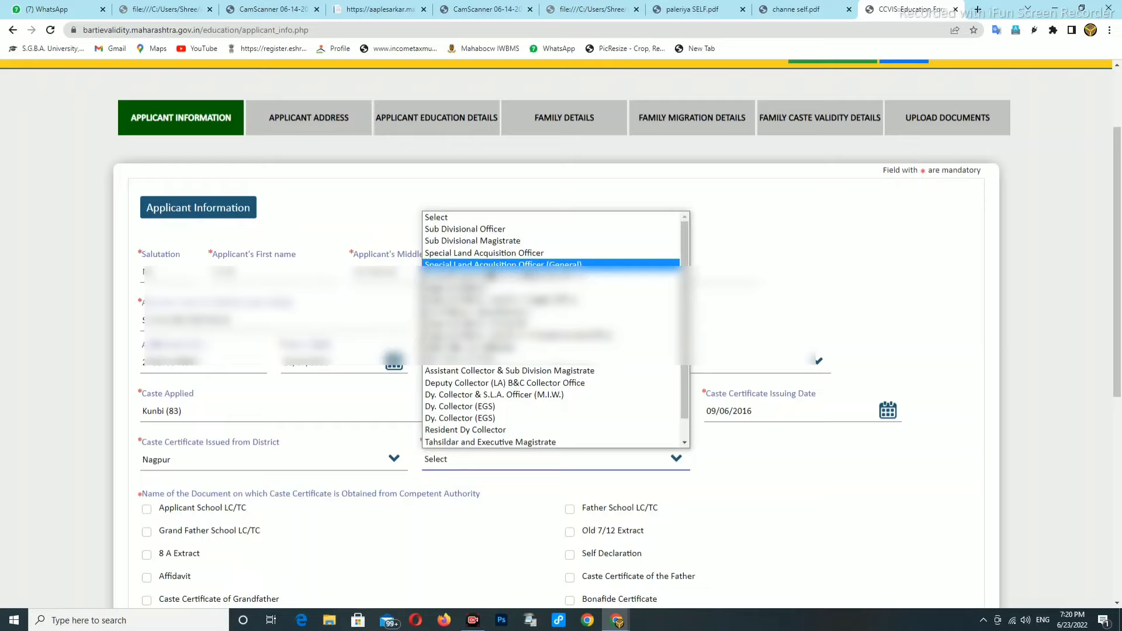
left_click(455, 233)
left_click(736, 462)
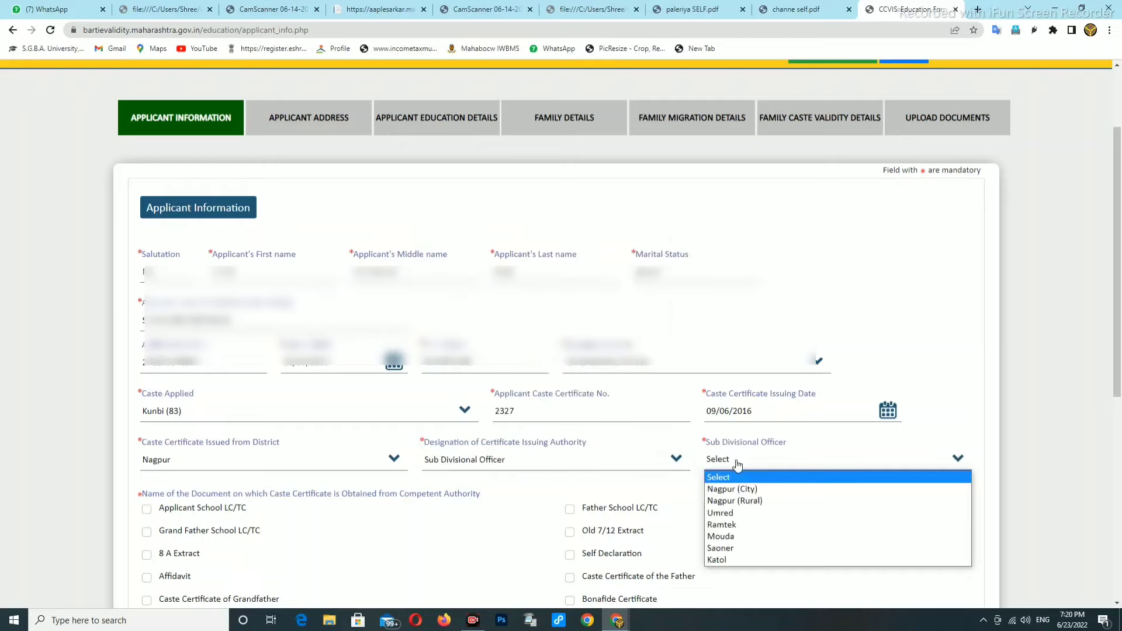
left_click(724, 559)
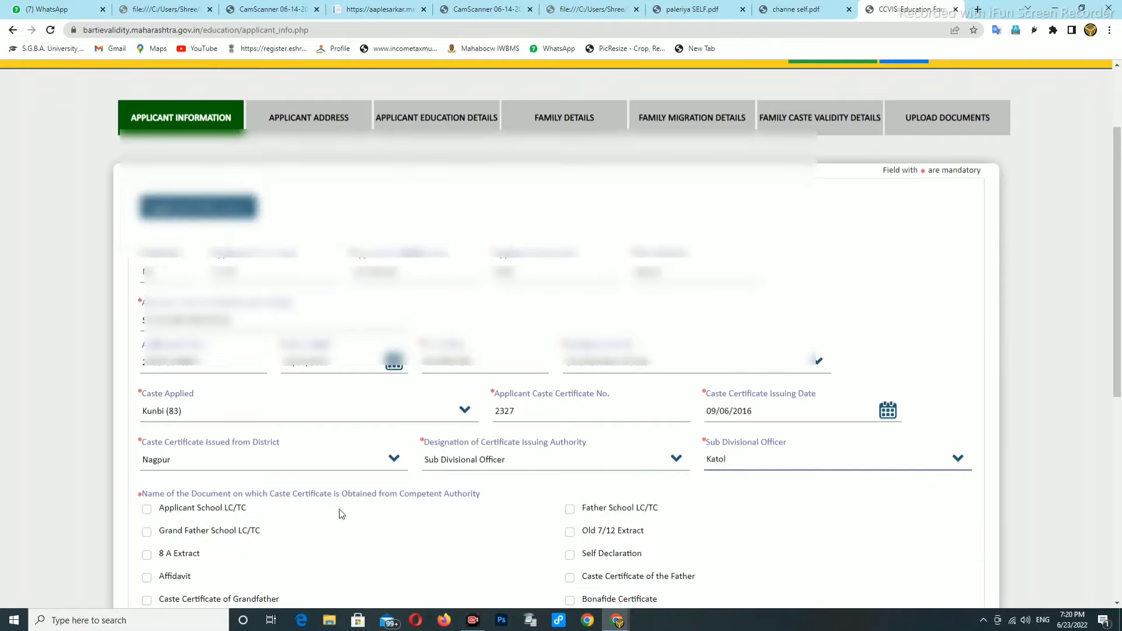
scroll(344, 517, "down", 2)
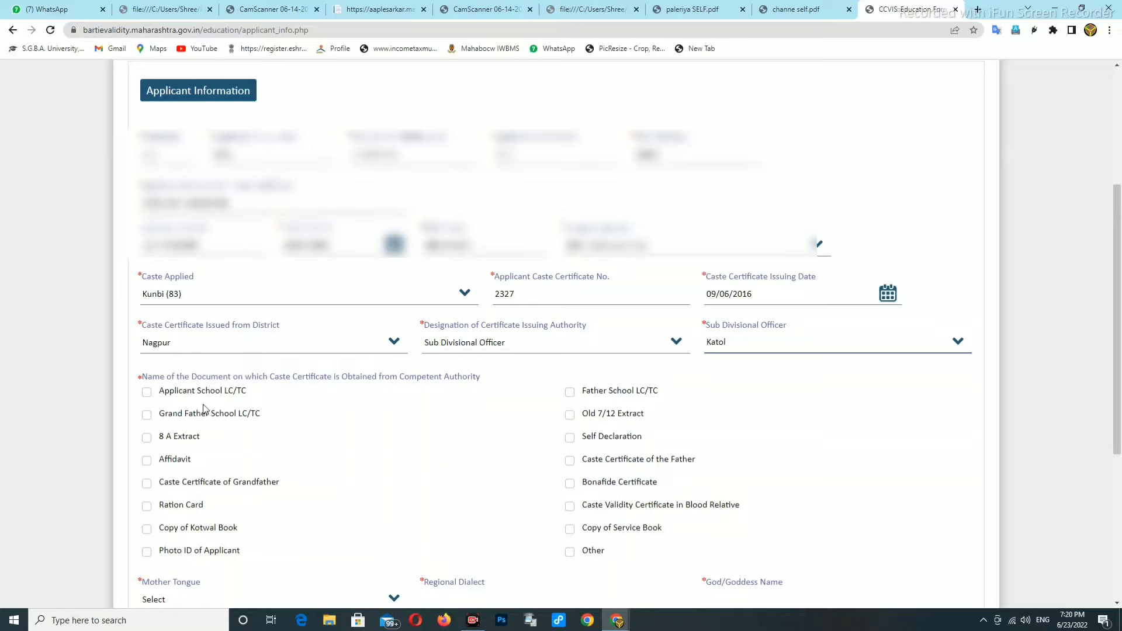
left_click(148, 392)
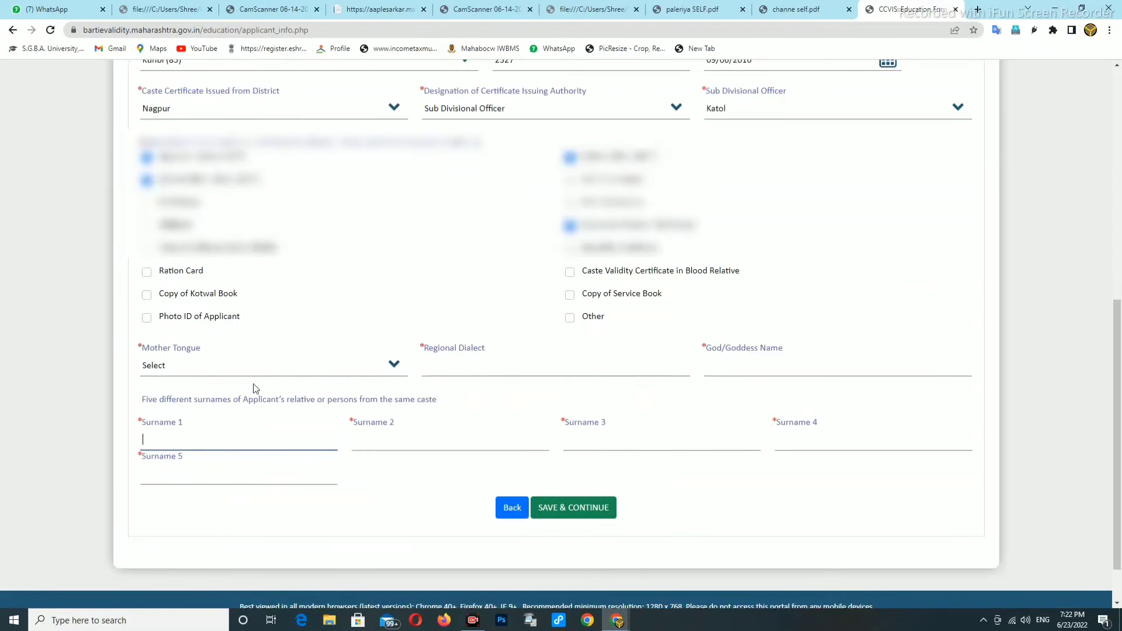
Set Mother Tongue to Marathi, fill the regional dialect, and save the applicant information
left_click(204, 370)
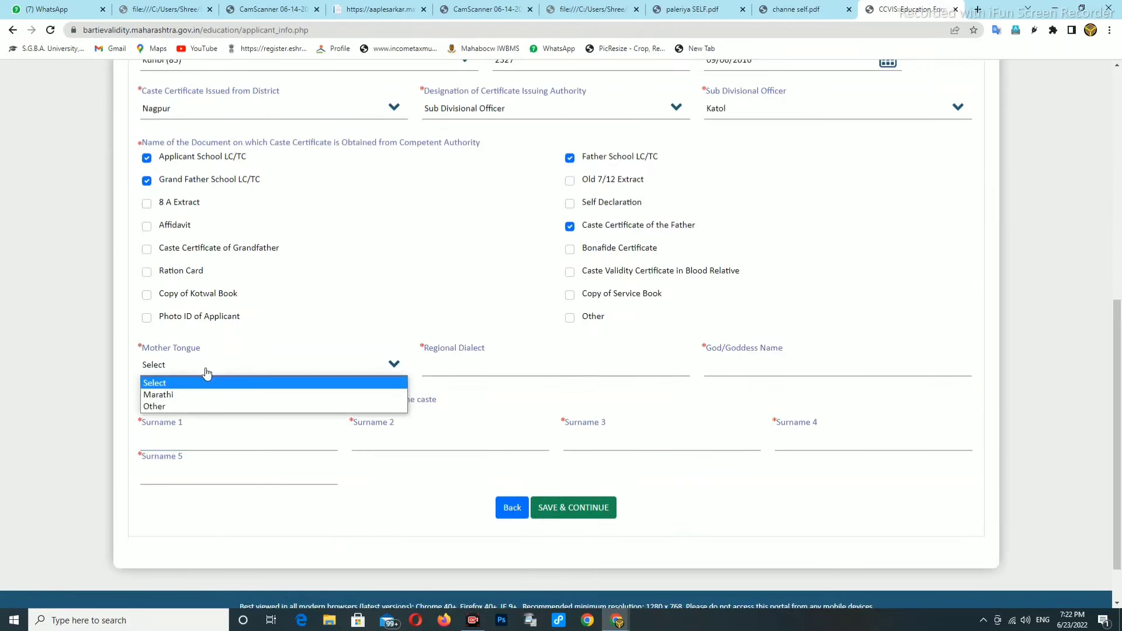
left_click(170, 394)
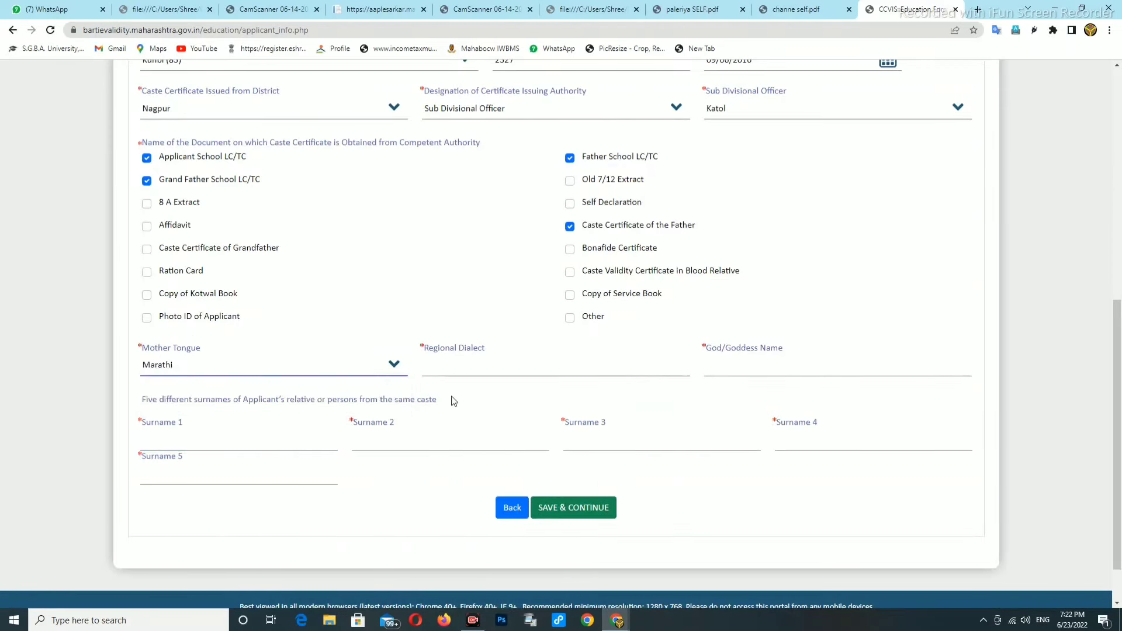
left_click(454, 362)
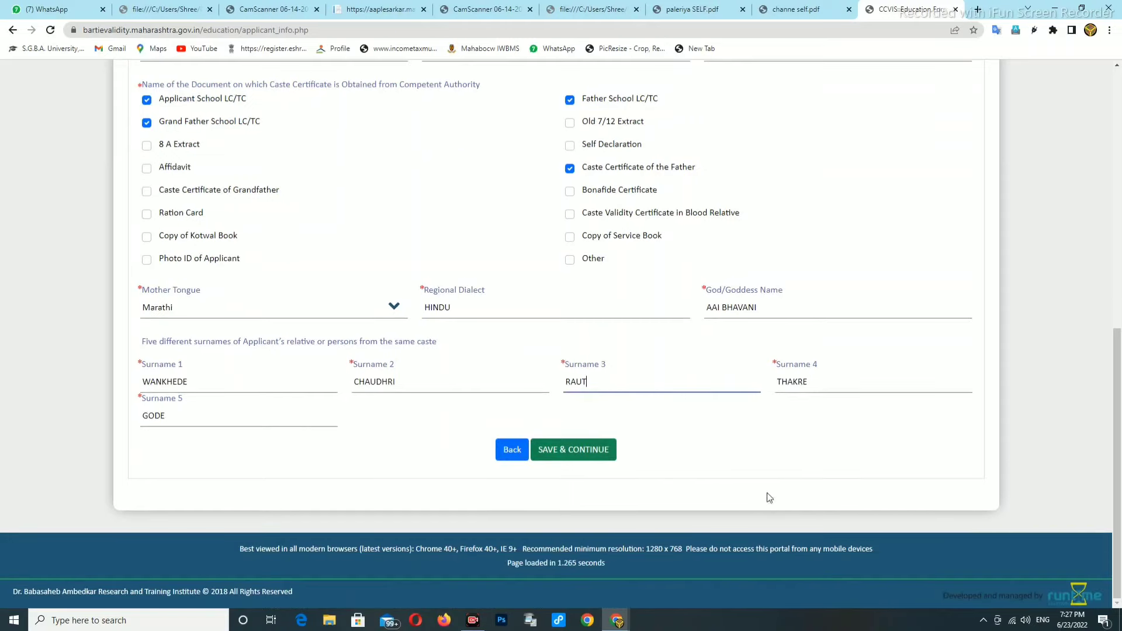
scroll(740, 478, "up", 1)
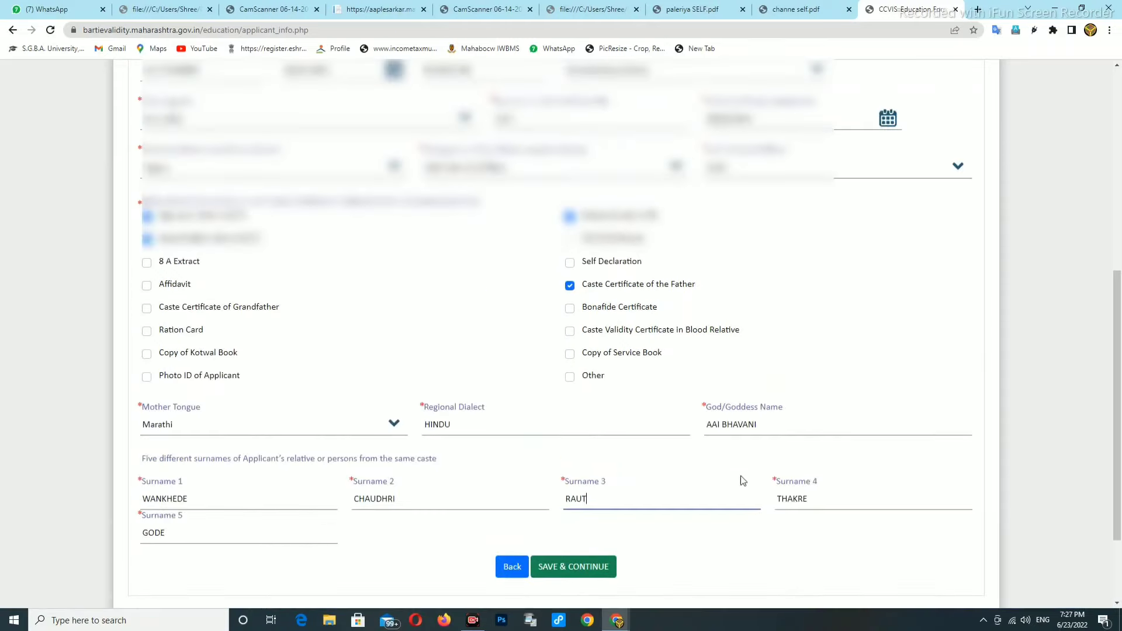
scroll(741, 479, "down", 1)
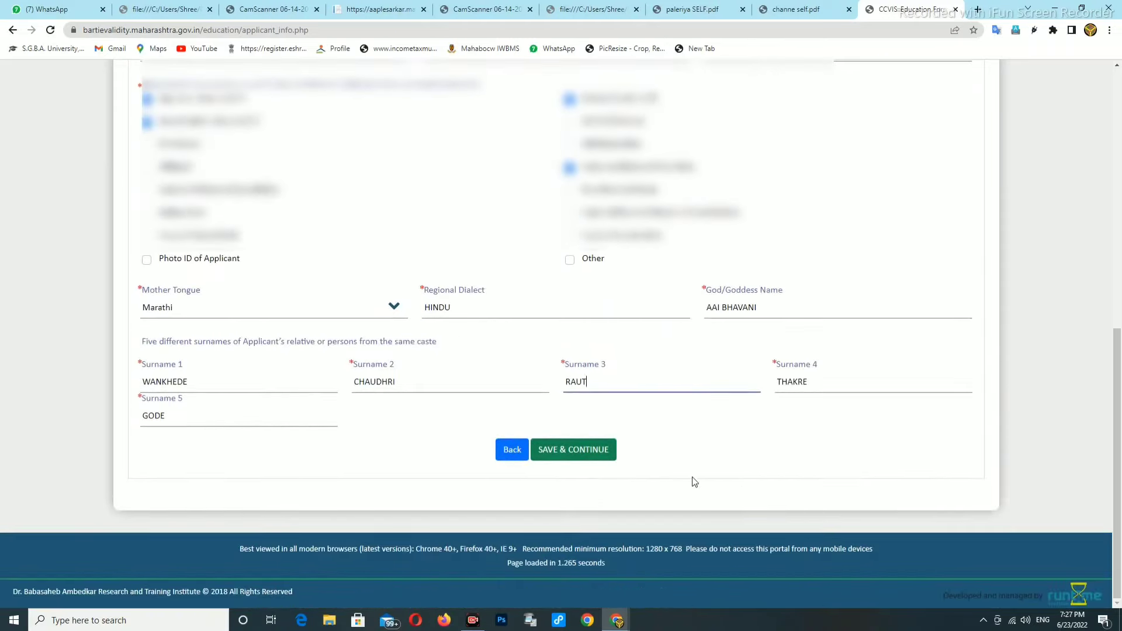
left_click(577, 454)
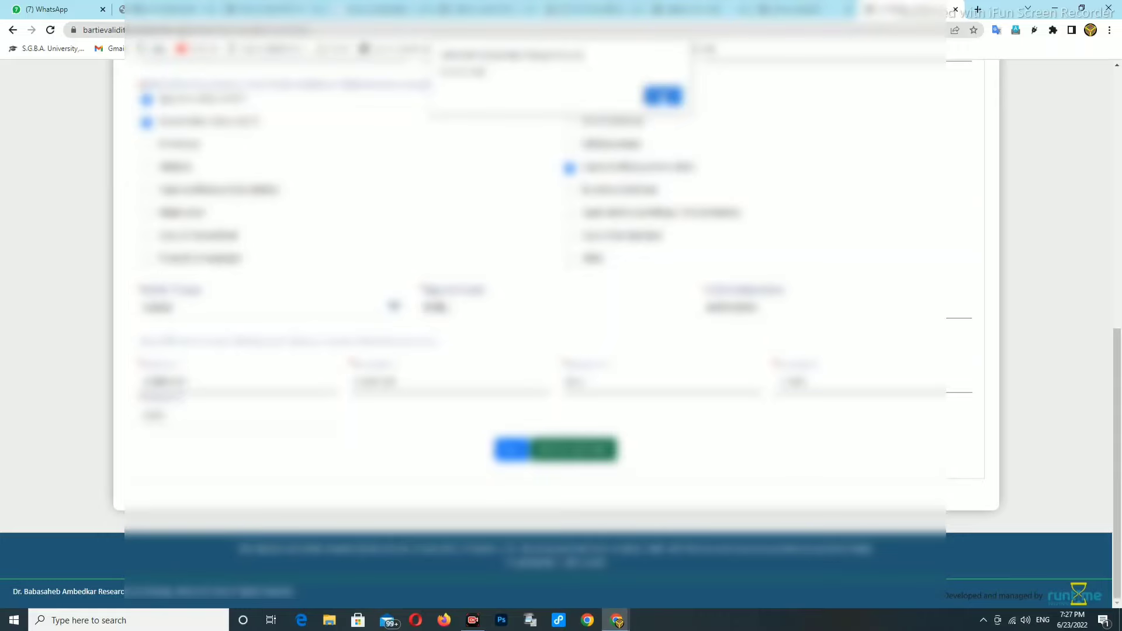
Confirm the save alert, reselect the marital status, and save the applicant information again
left_click(662, 96)
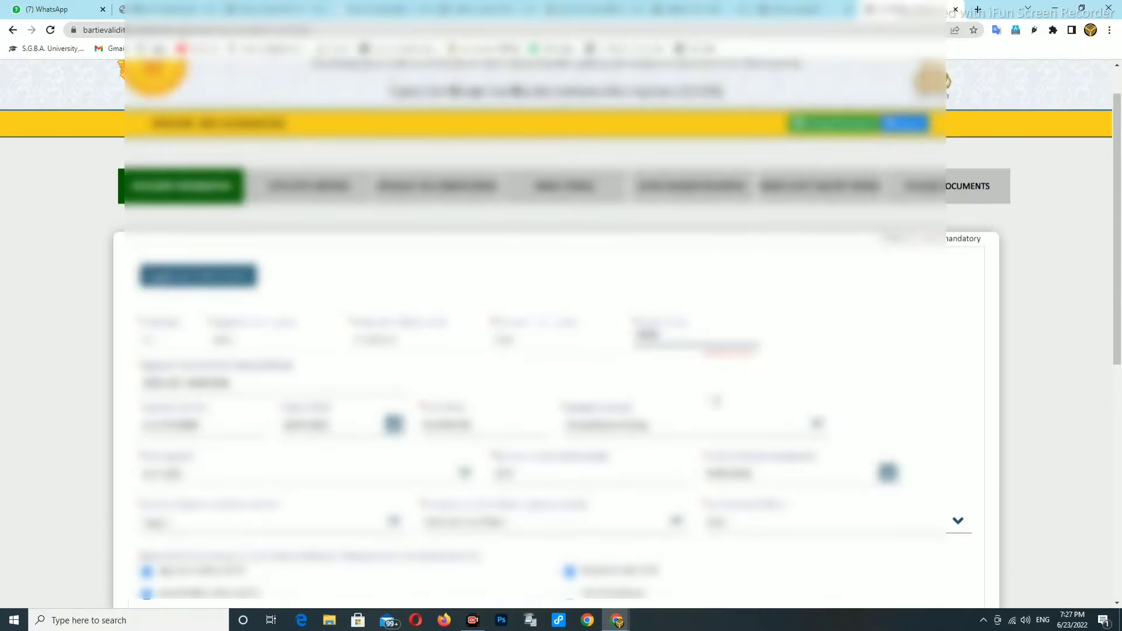
left_click(695, 337)
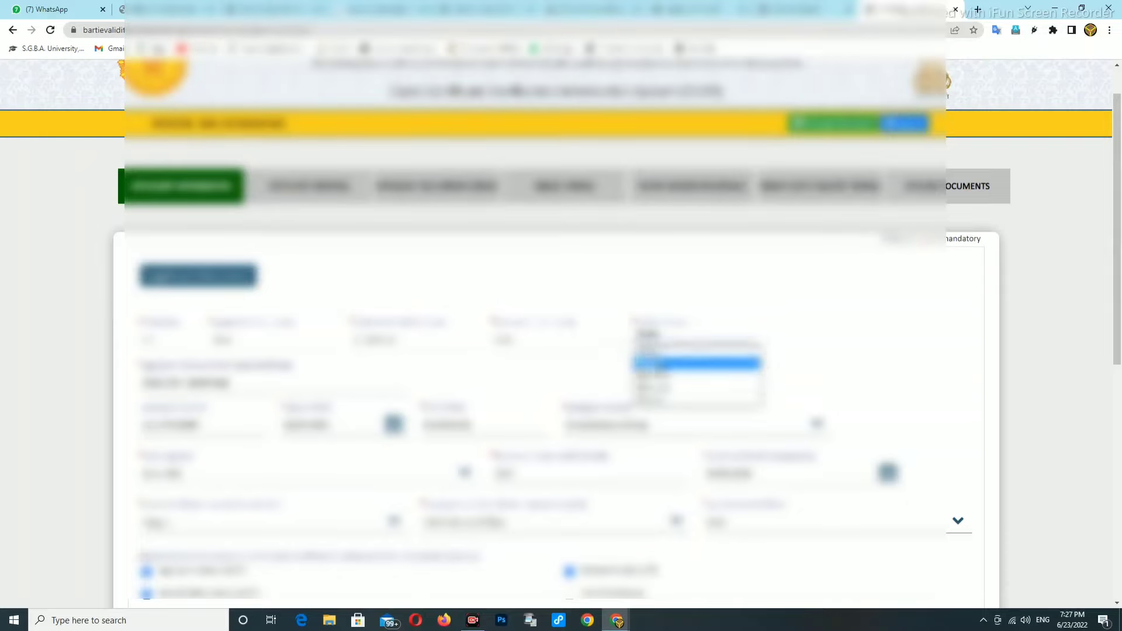
left_click(655, 371)
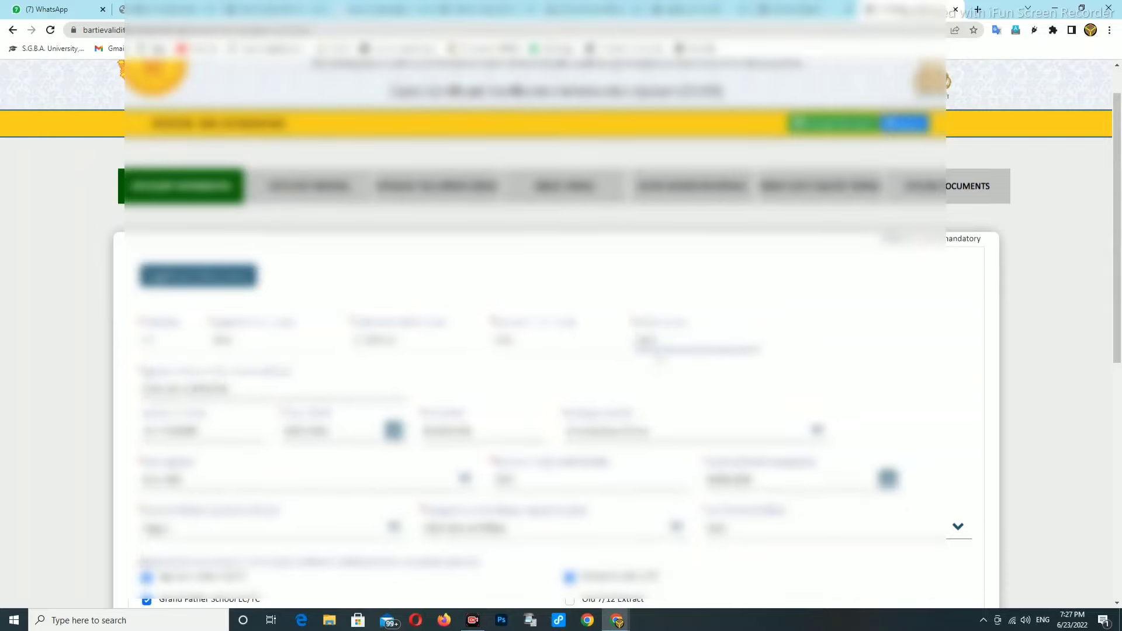
scroll(669, 359, "down", 8)
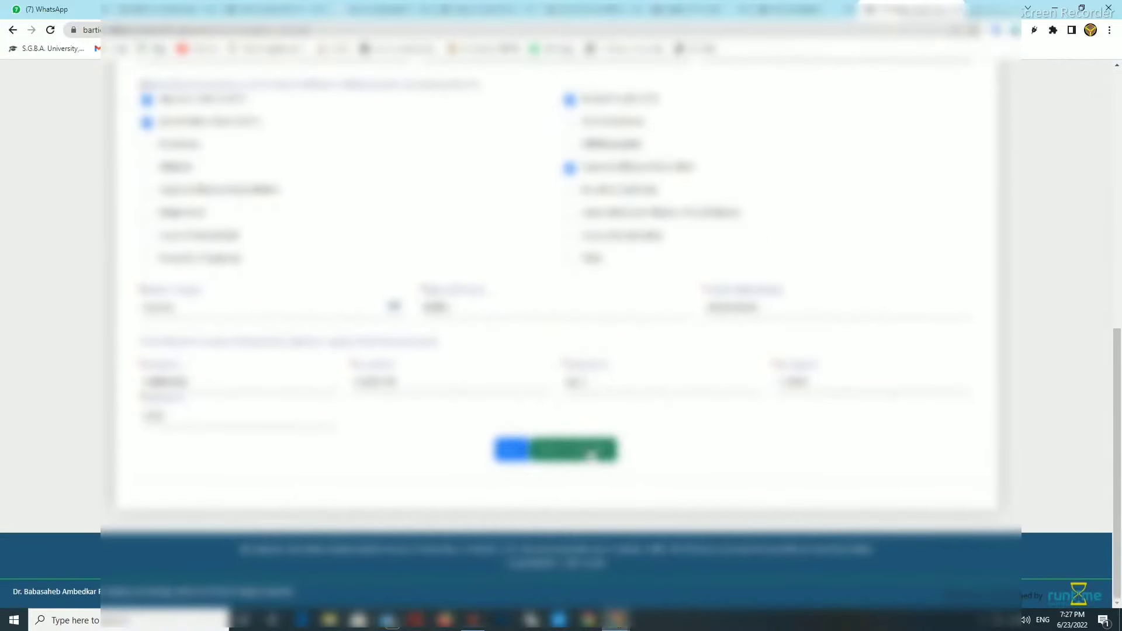
left_click(594, 455)
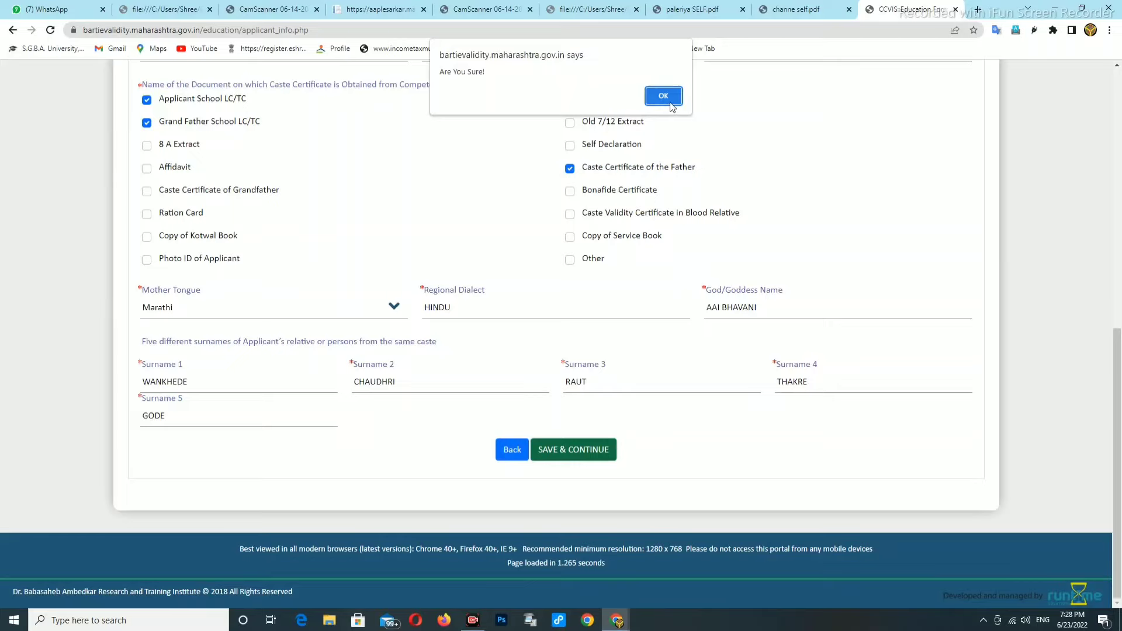
left_click(669, 107)
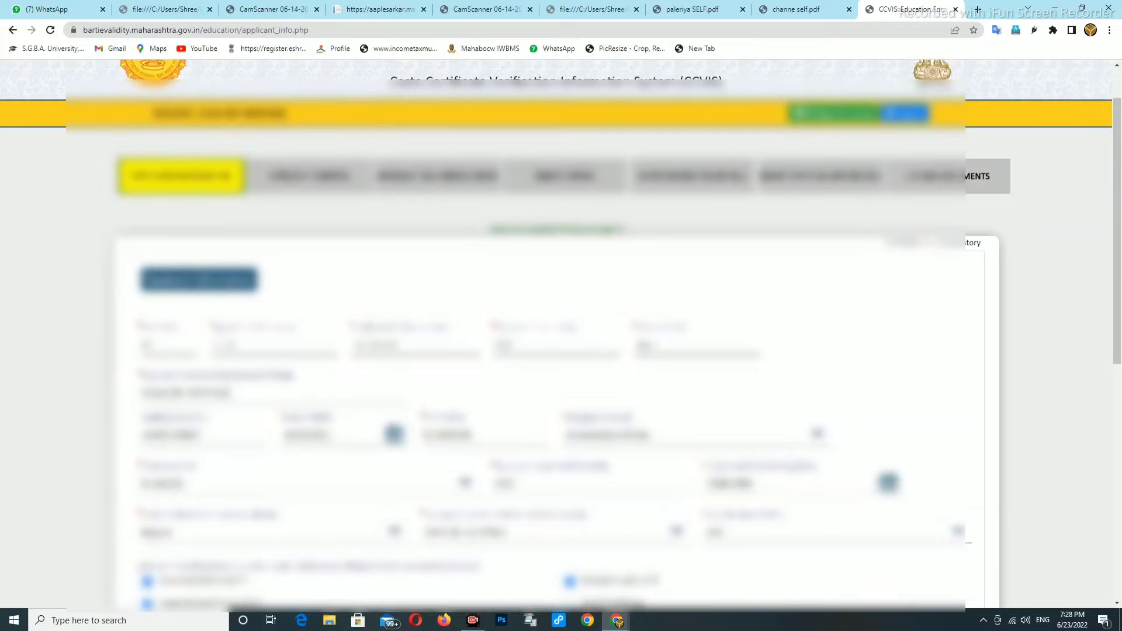
Resubmit the applicant information and confirm to reach the Applicant Address tab
scroll(526, 389, "down", 1)
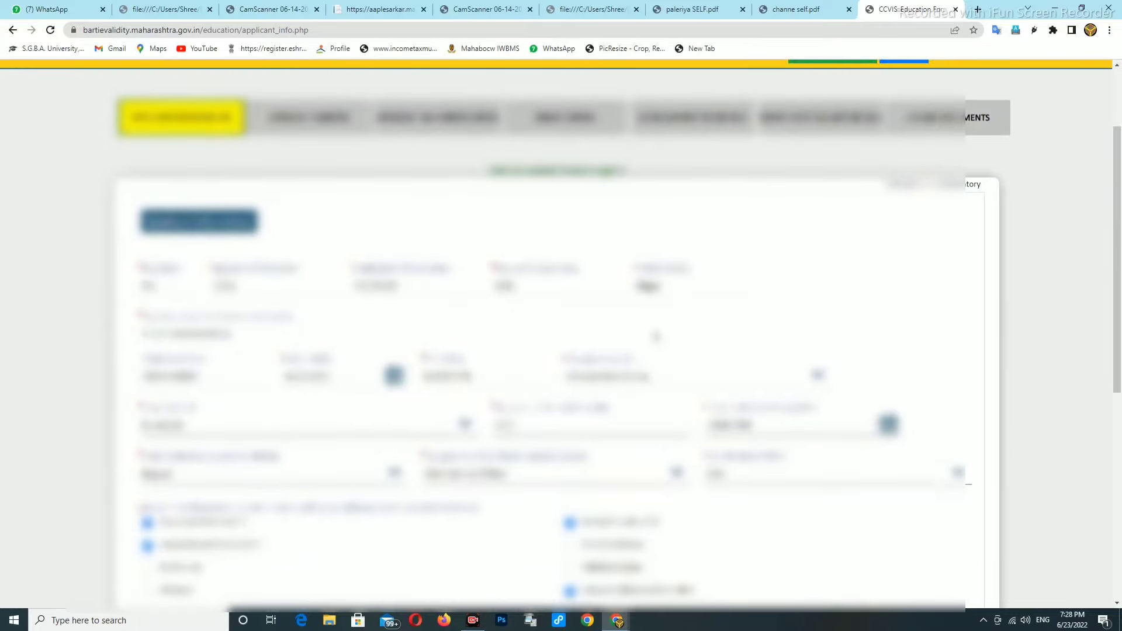
scroll(657, 320, "down", 7)
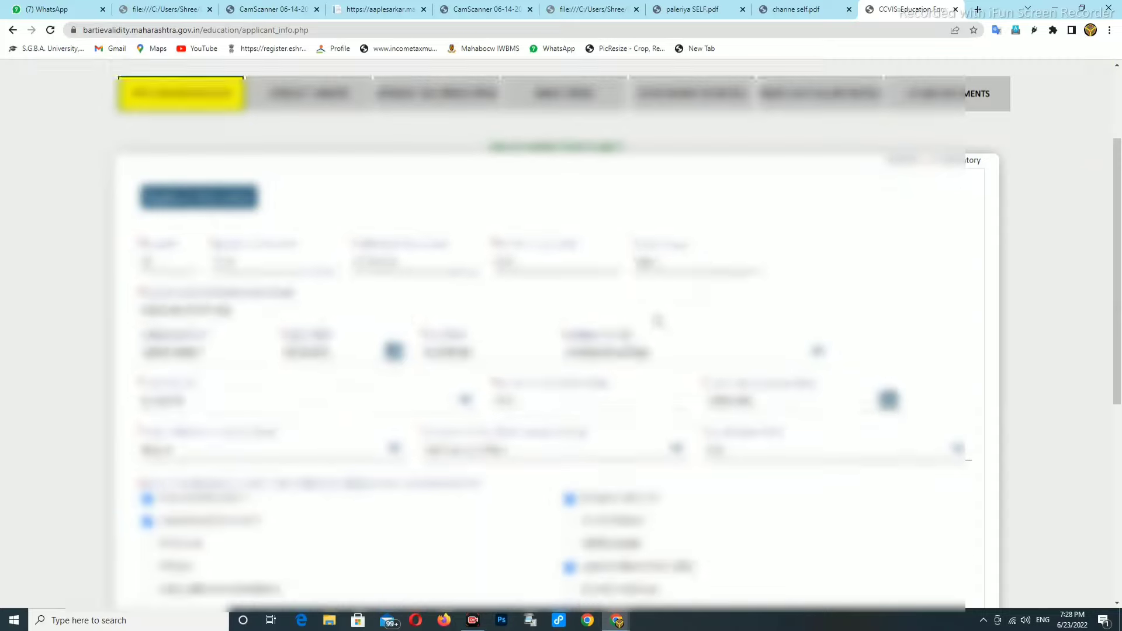
left_click(593, 455)
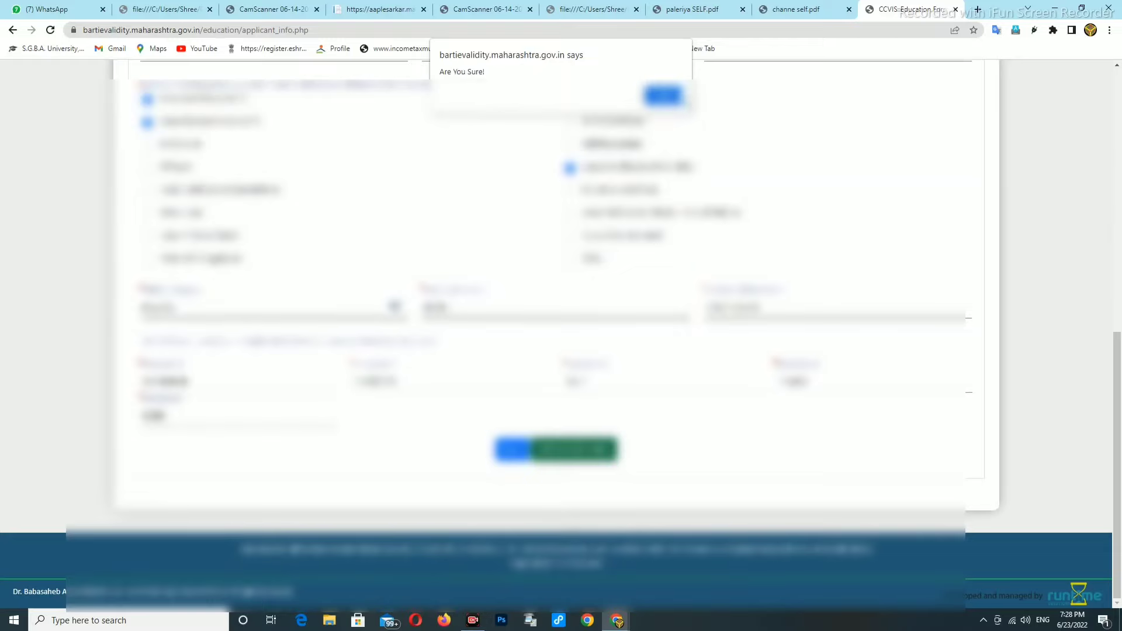
left_click(662, 98)
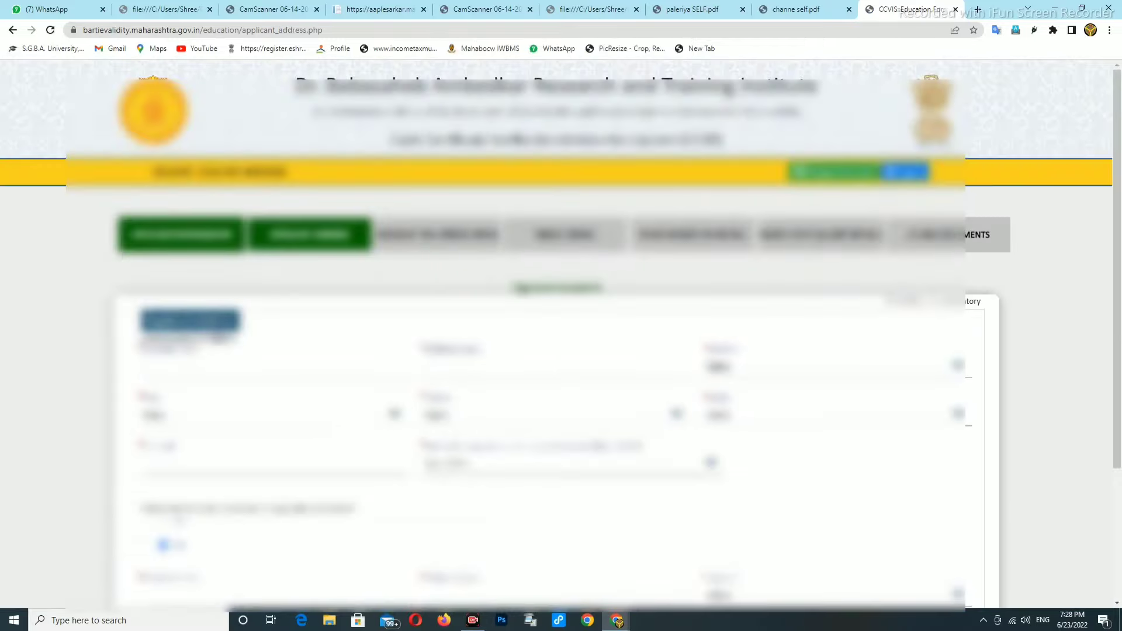
Enter the correspondence address and set 'Since when residing' to 1994
scroll(225, 353, "down", 1)
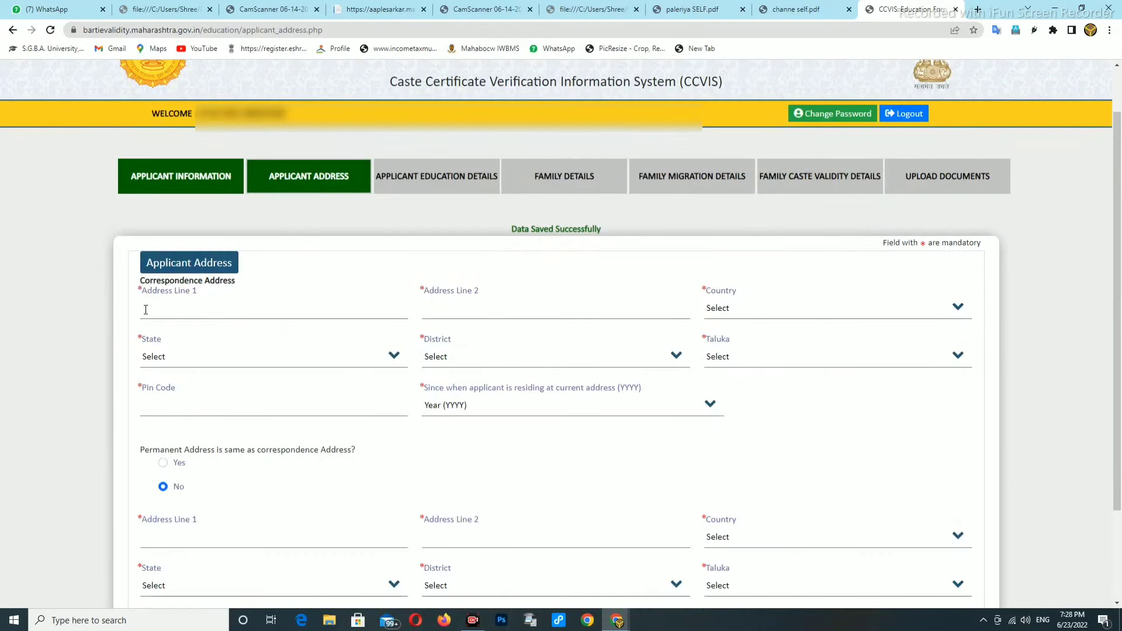
left_click(170, 309)
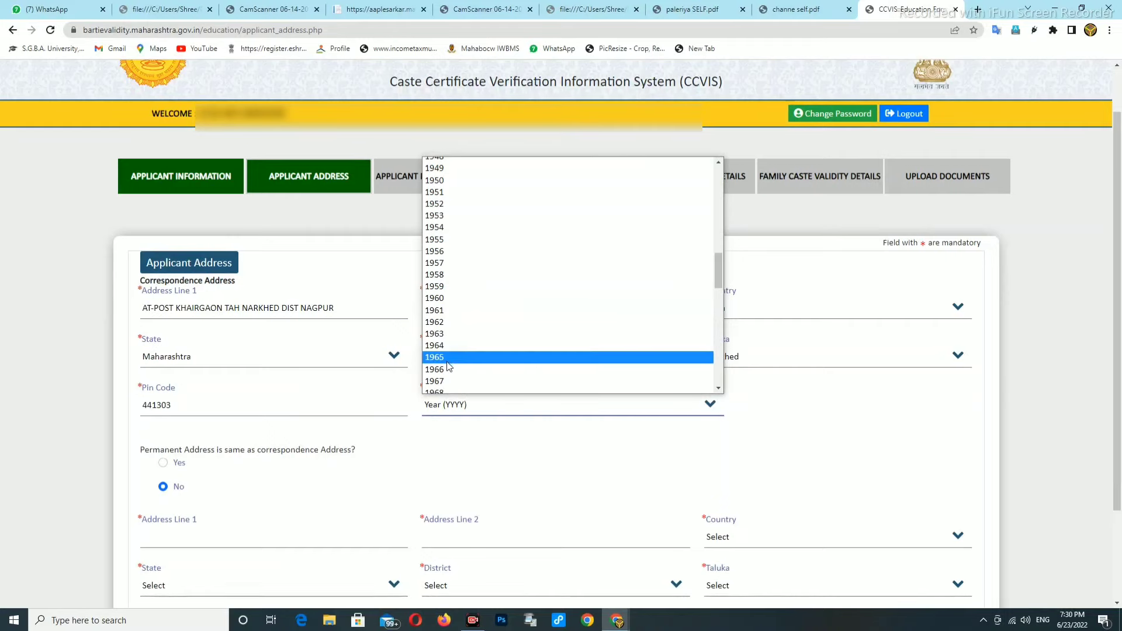
scroll(446, 327, "down", 4)
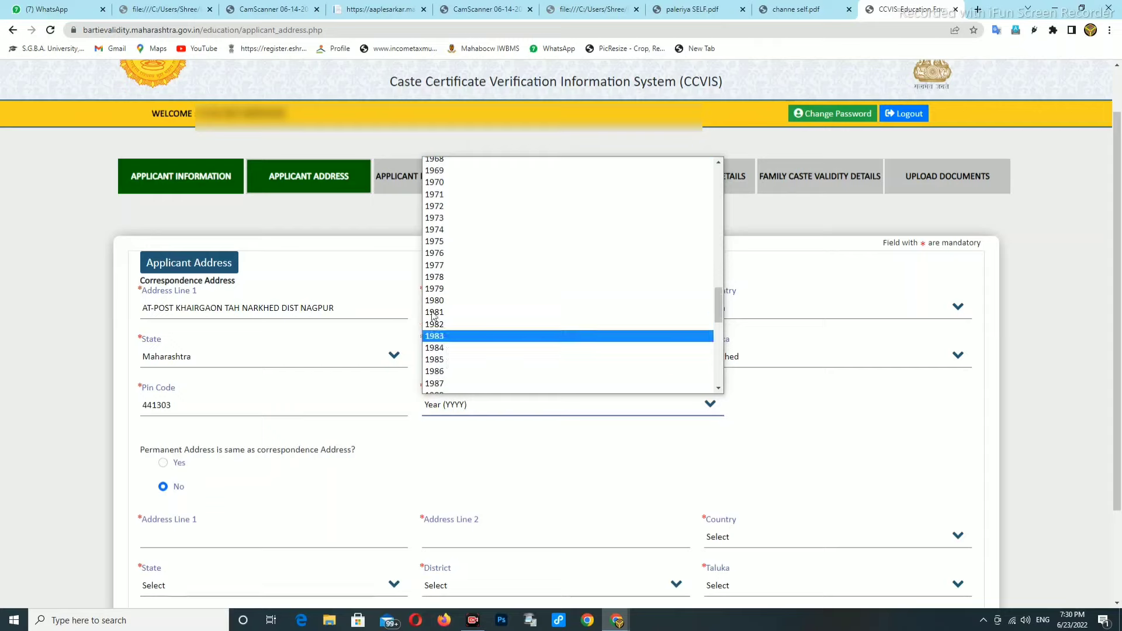
scroll(447, 289, "up", 2)
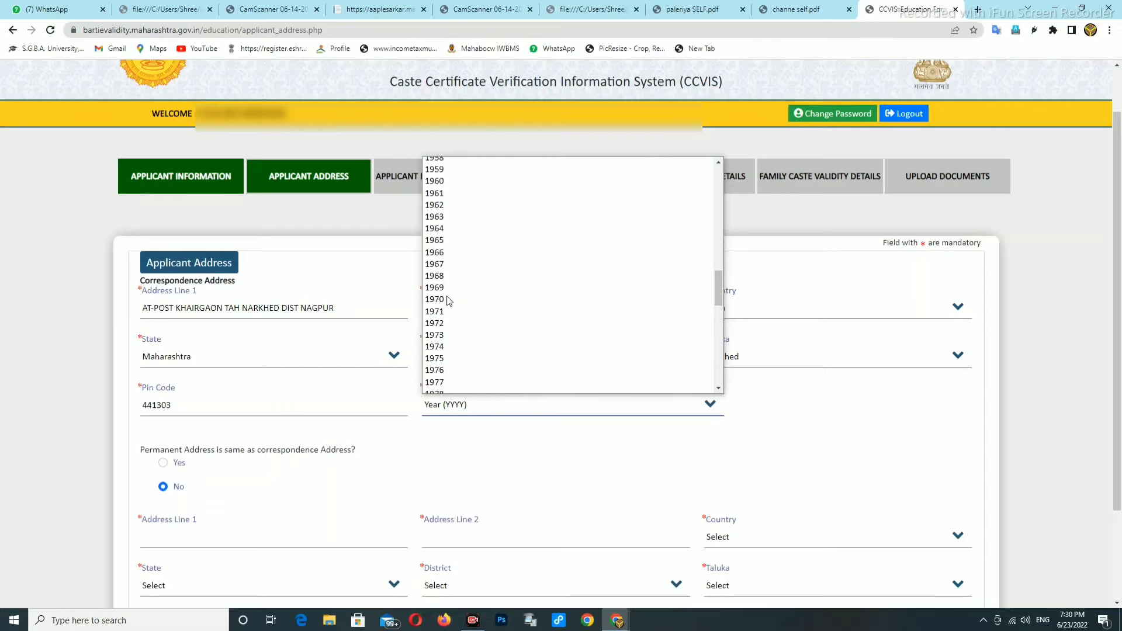
scroll(453, 292, "down", 4)
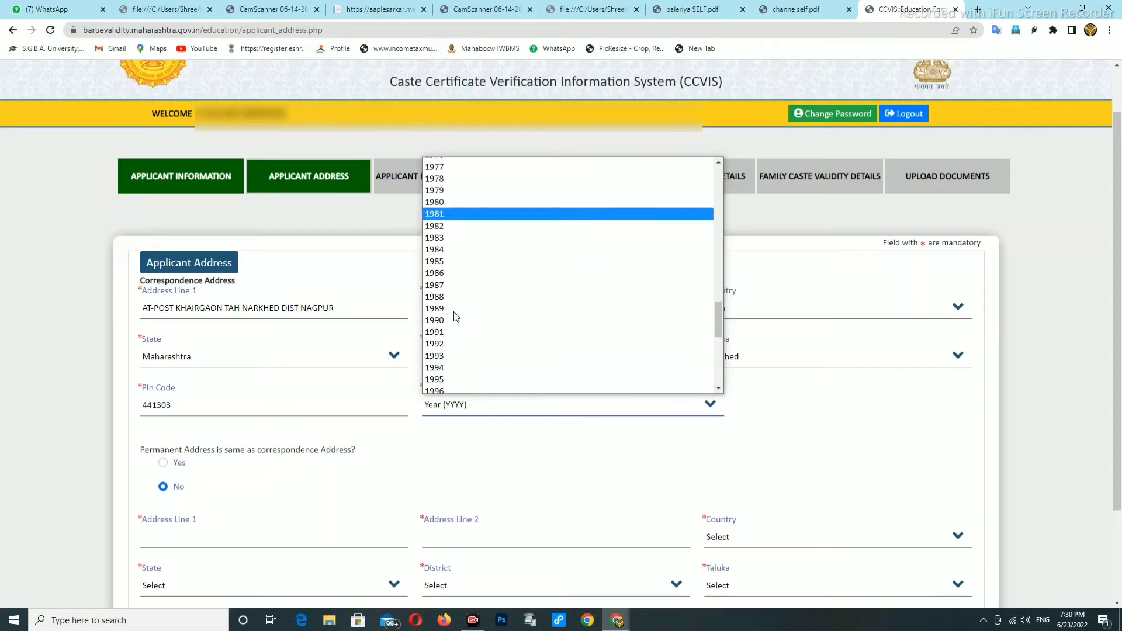
left_click(446, 350)
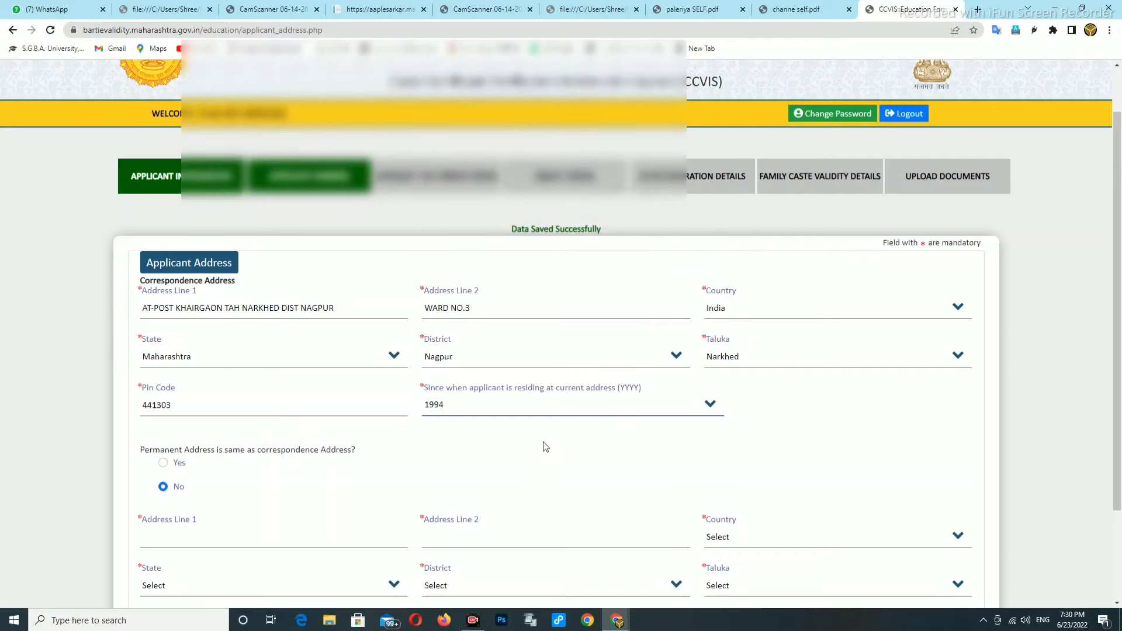
Mark the permanent address as same as correspondence and save the address details
scroll(544, 450, "down", 1)
left_click(164, 405)
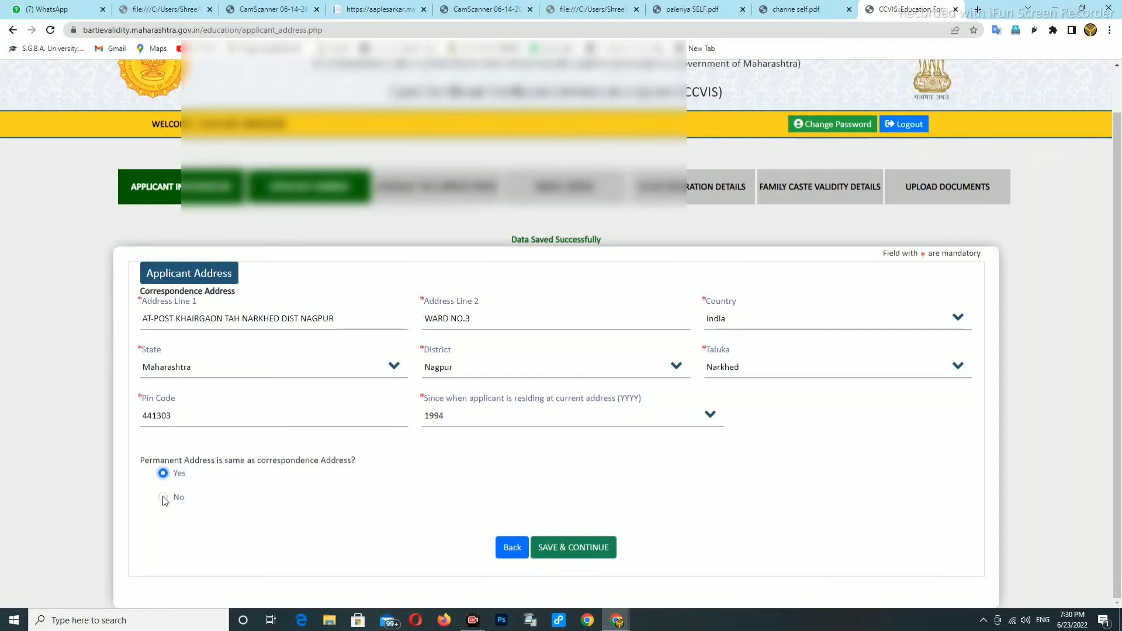
left_click(164, 497)
scroll(368, 528, "down", 1)
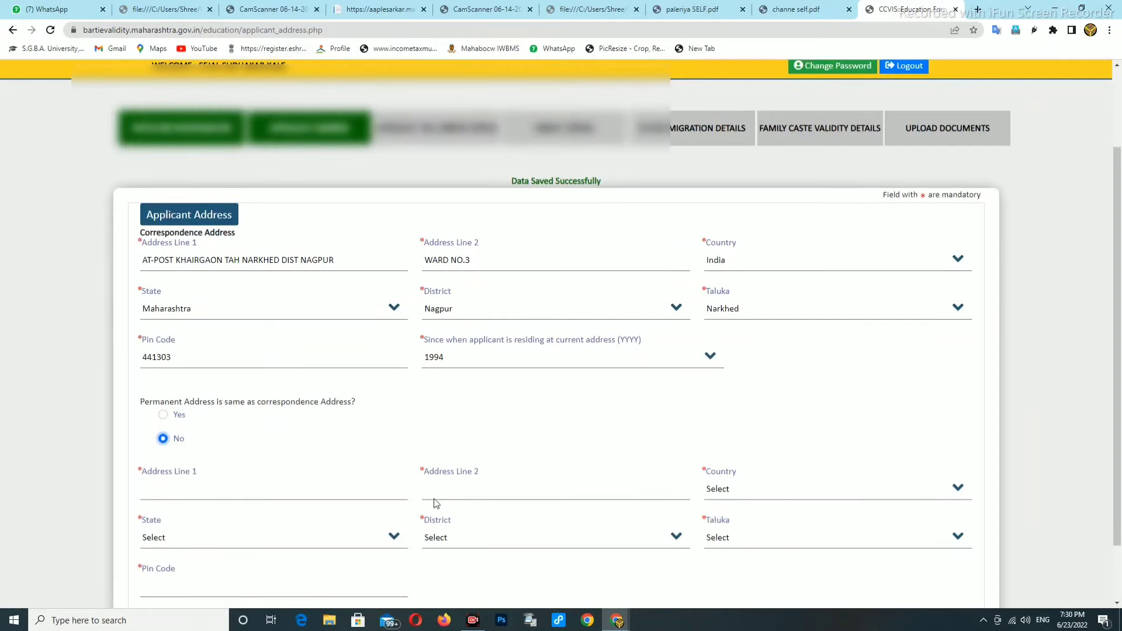
left_click(163, 414)
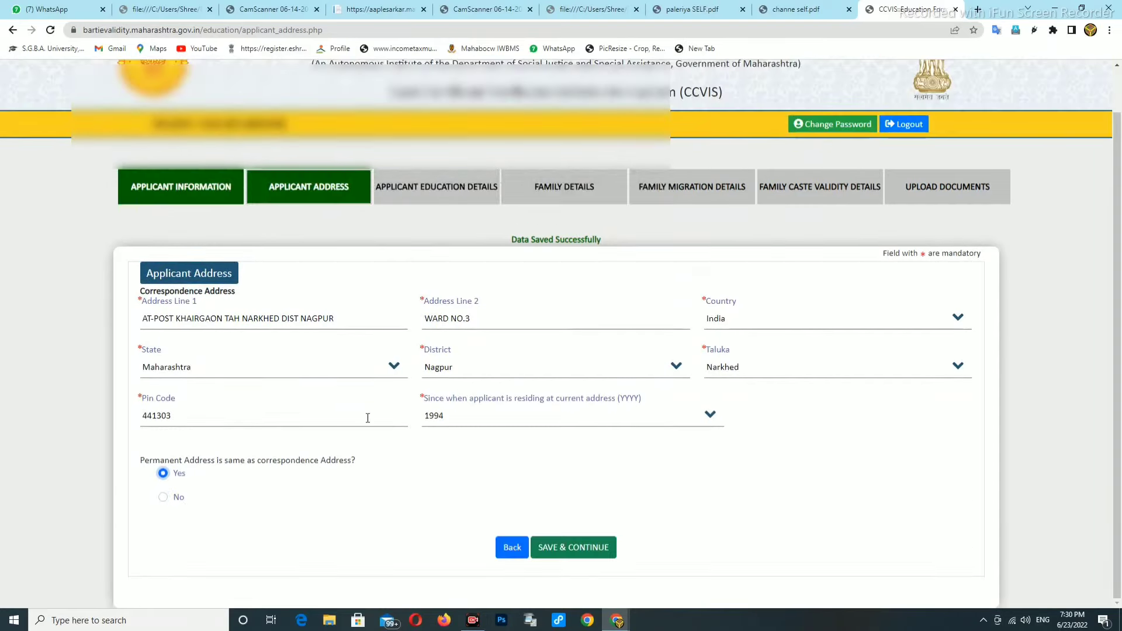
left_click(569, 549)
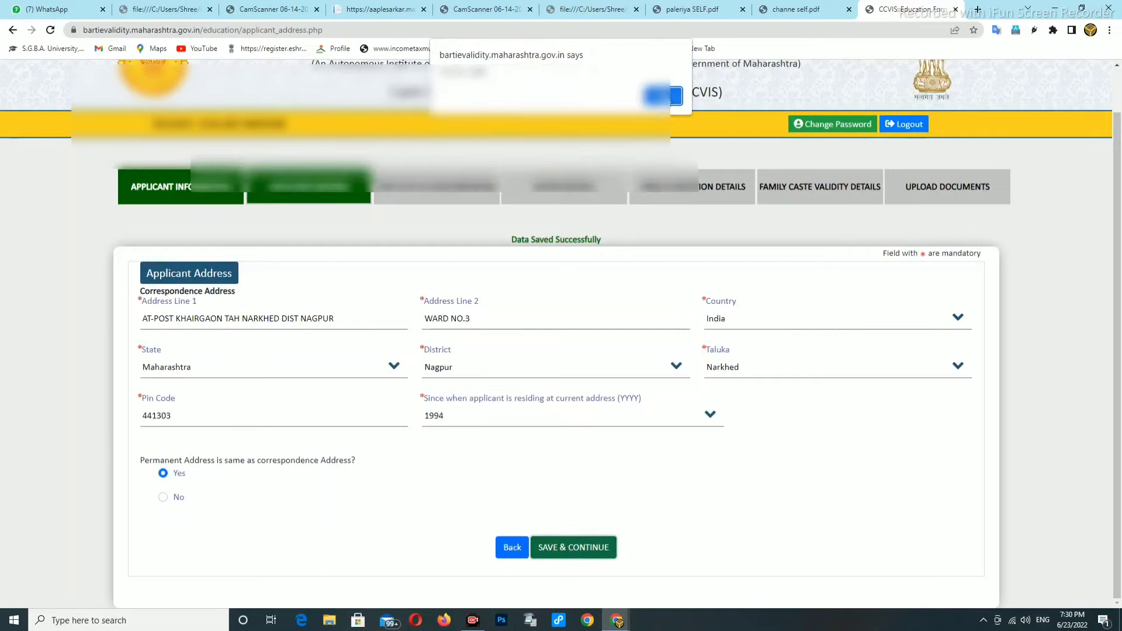
Add Secondary Education at JAWAHAR NAVODAYA VIDYALAYA NAGPUR, 2016–2023, In Progress, and save the page
left_click(664, 95)
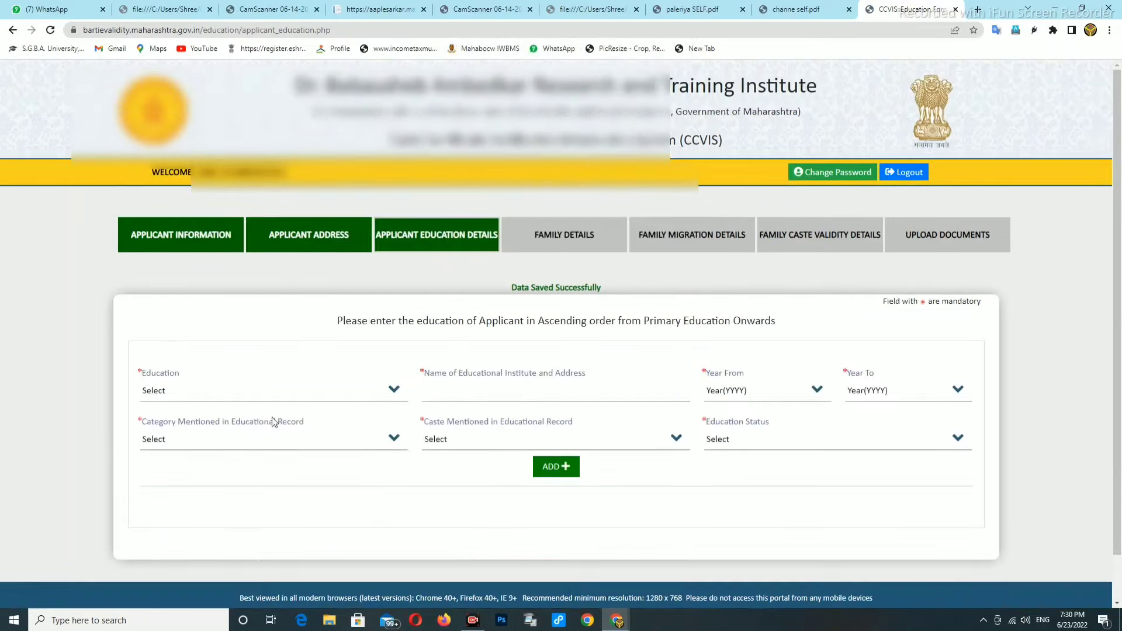
left_click(189, 396)
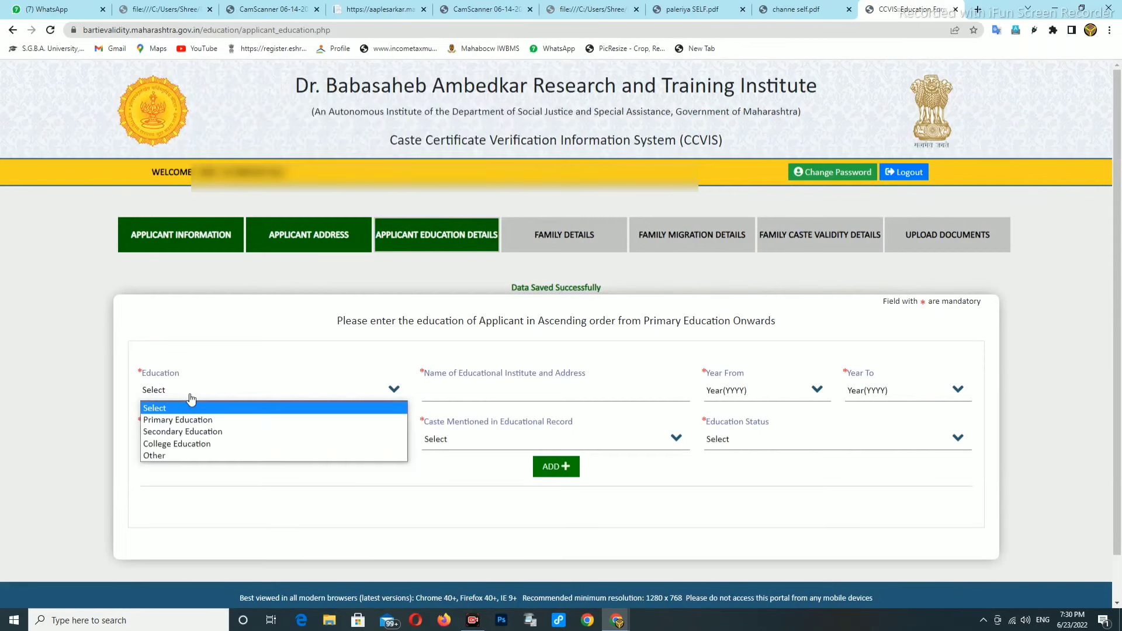
left_click(166, 431)
left_click(445, 392)
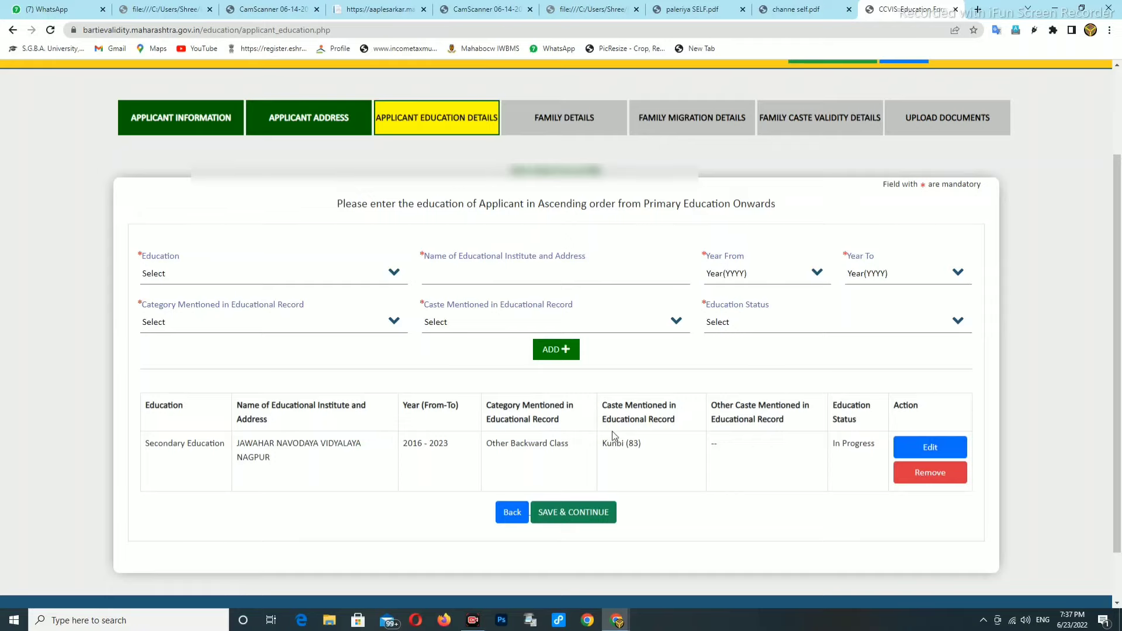
left_click(572, 517)
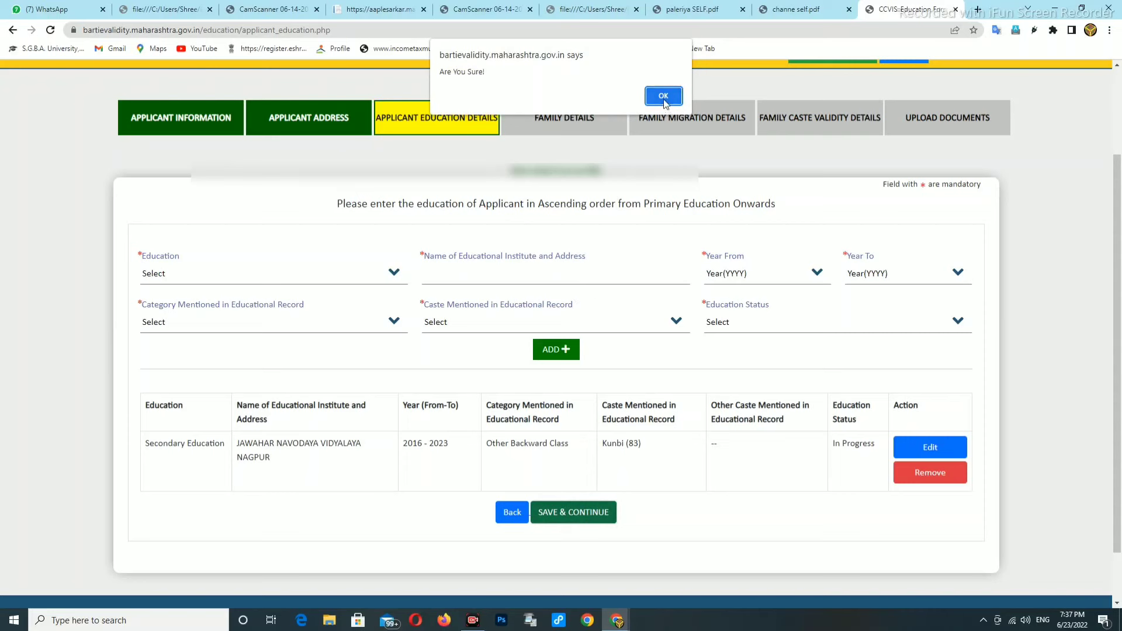
left_click(662, 96)
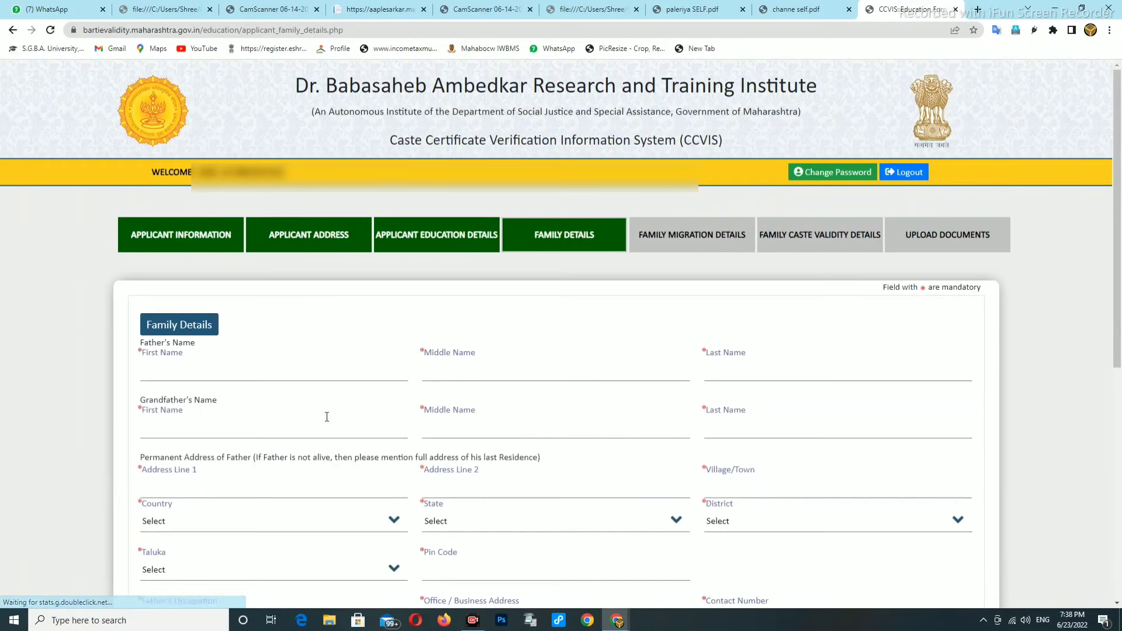
Enter the father's and grandfather's names, father's address, occupation Service and family profession, then save
left_click(167, 362)
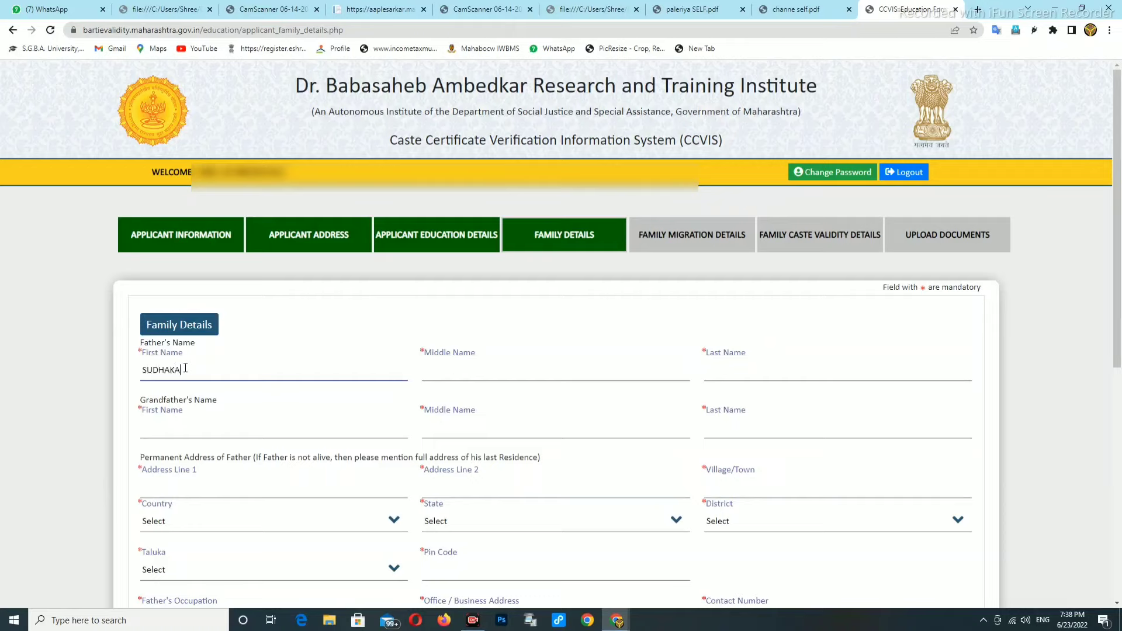
type("SUDHAKAAR")
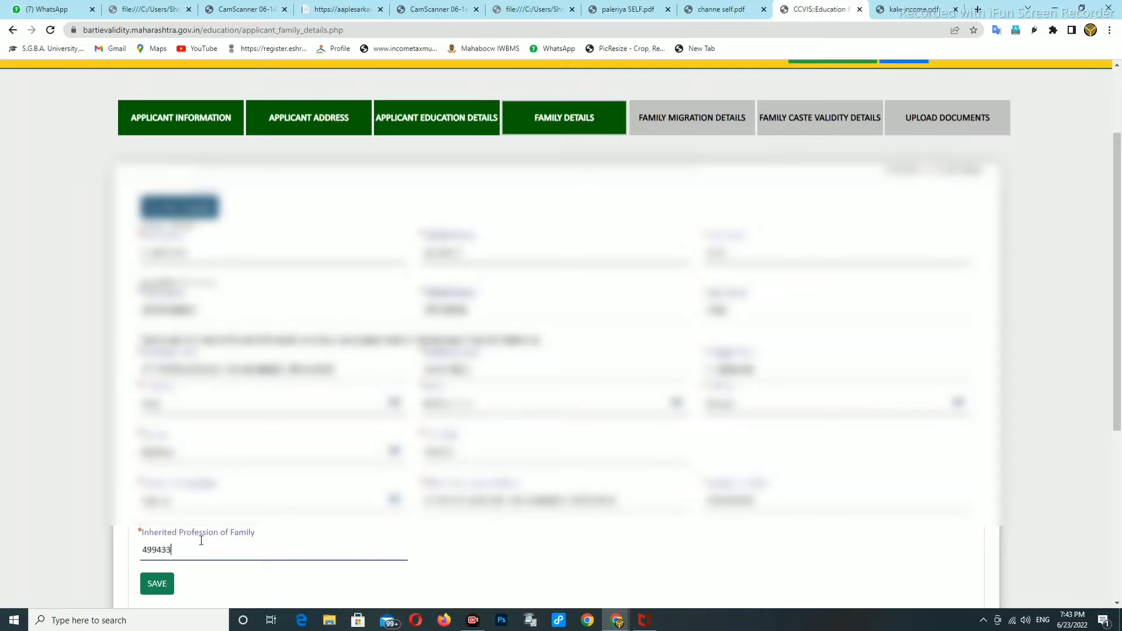
left_click(168, 593)
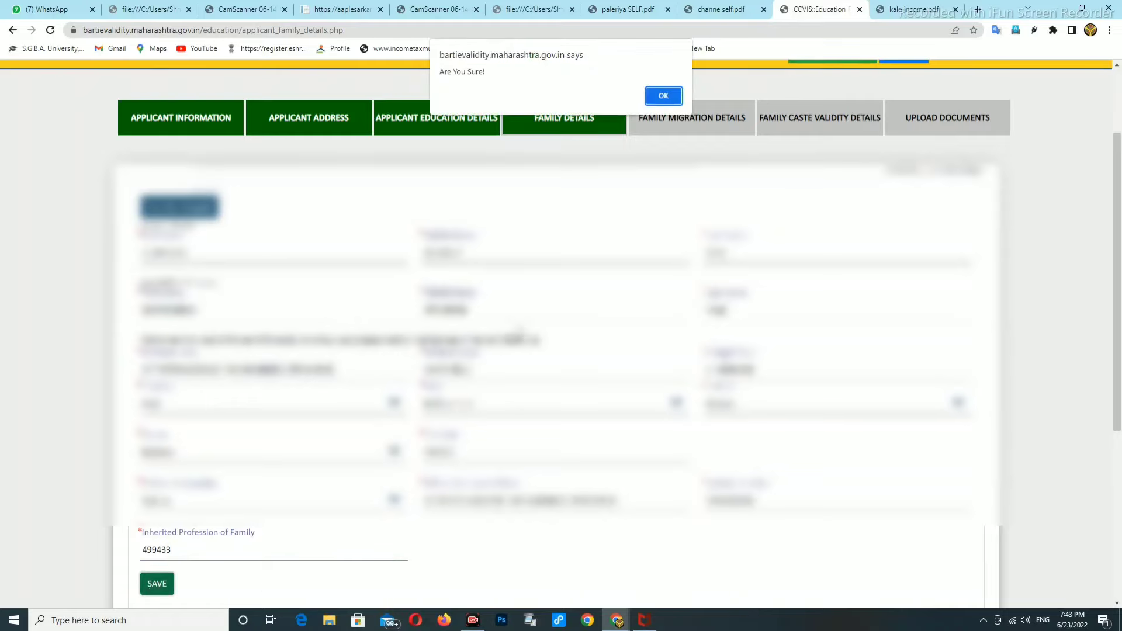
left_click(657, 95)
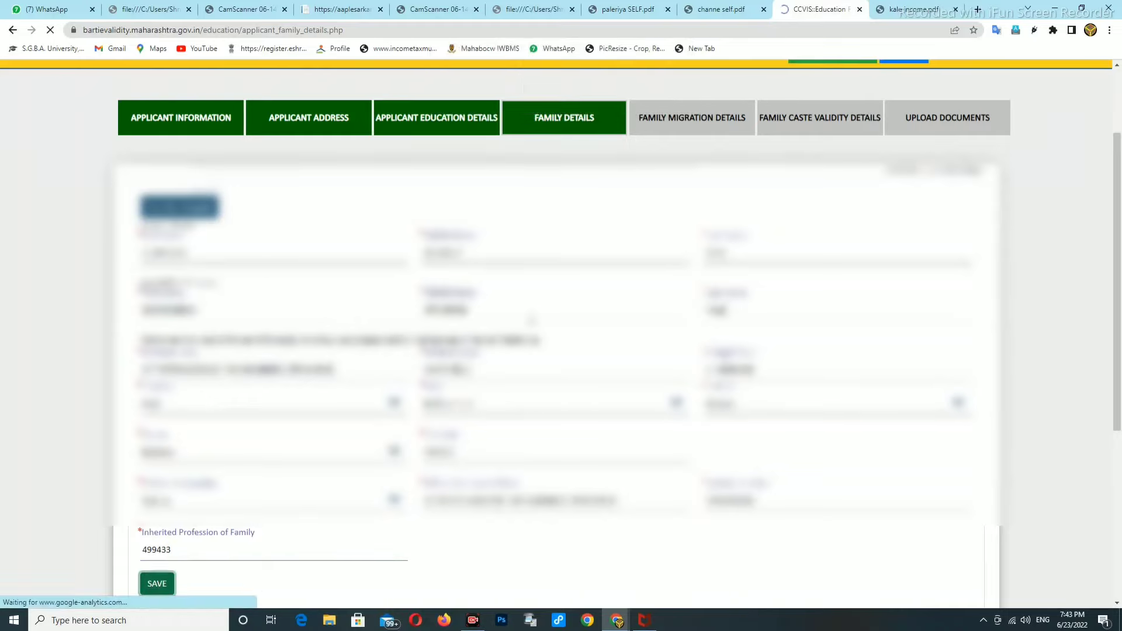
scroll(205, 536, "down", 9)
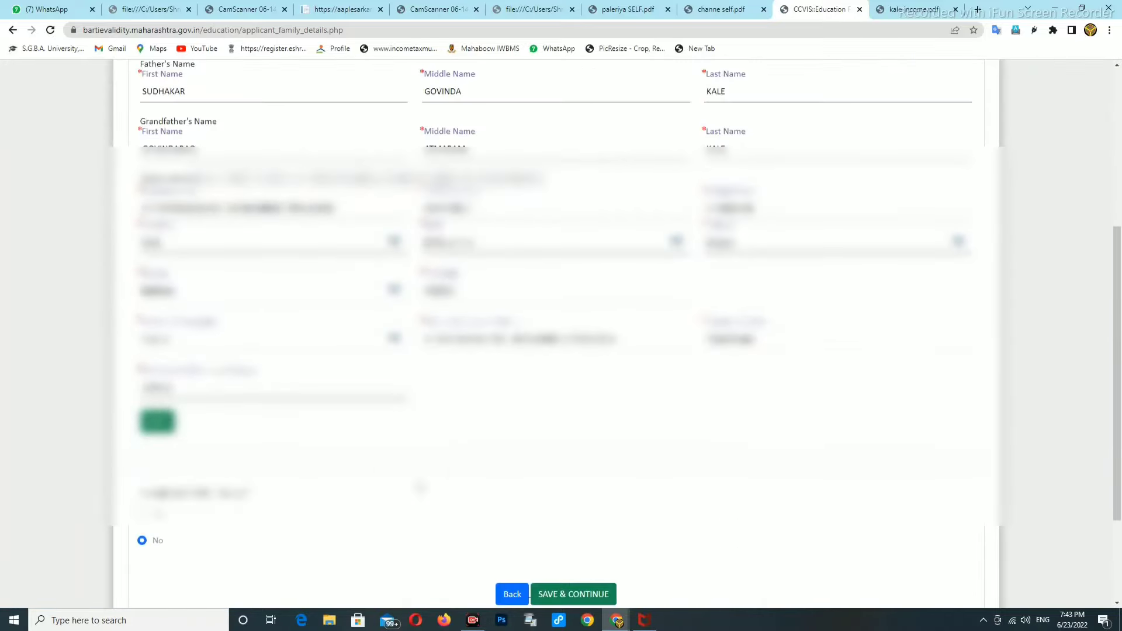
scroll(234, 526, "down", 1)
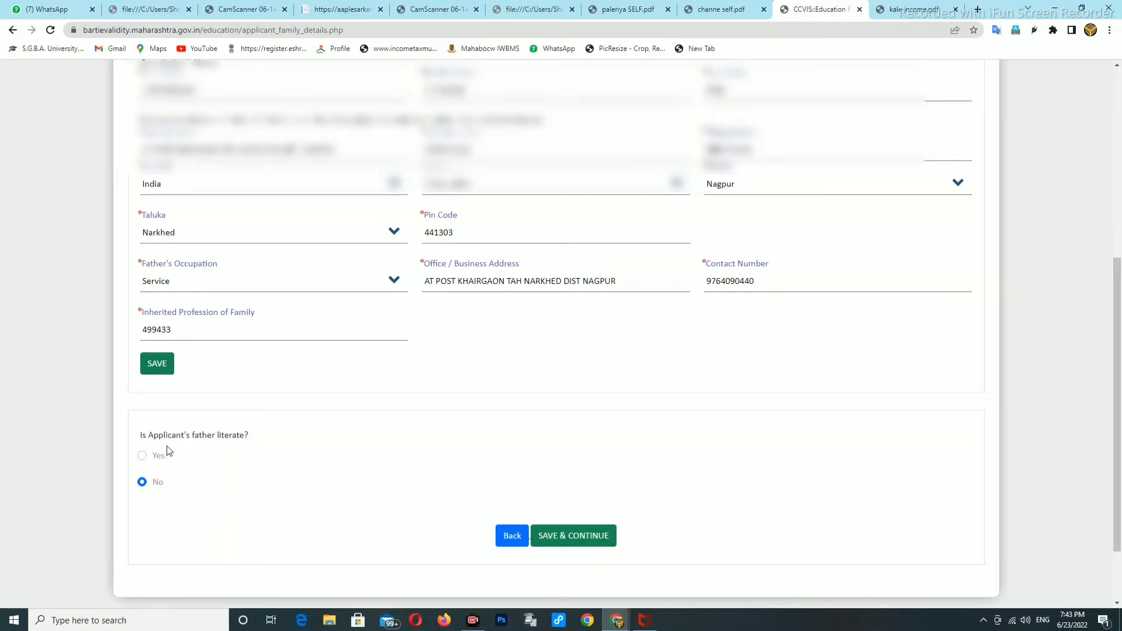
Mark the father literate and add his College Education: NAGPUR RTM UNIVERSTY, 1991–1995, OBC, Kunbi (83), Completed
left_click(142, 457)
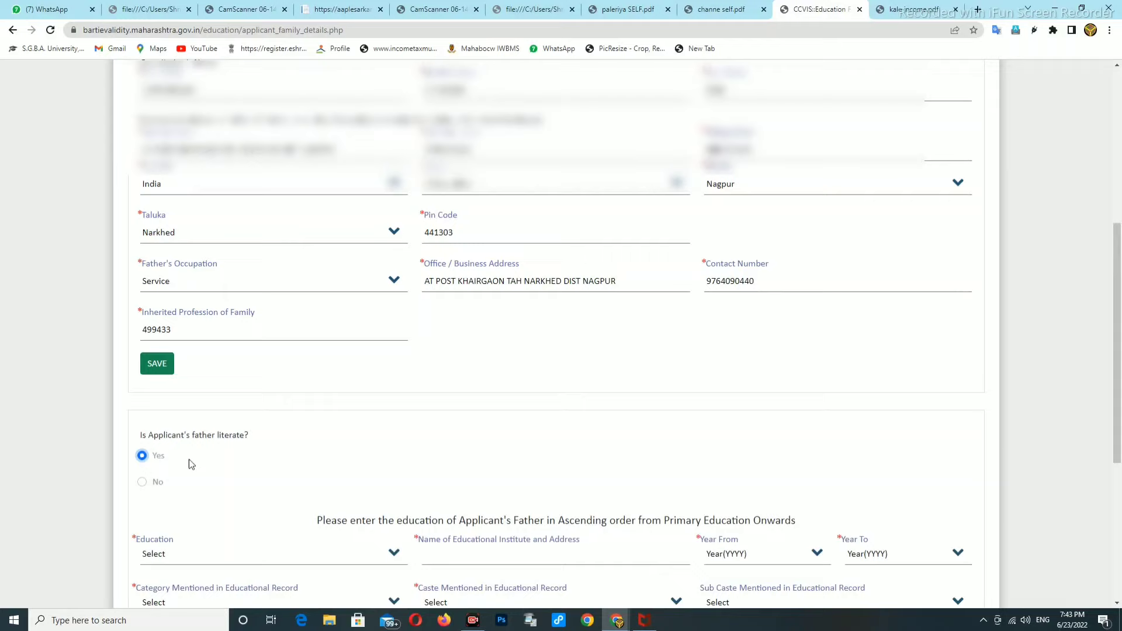
scroll(403, 495, "down", 2)
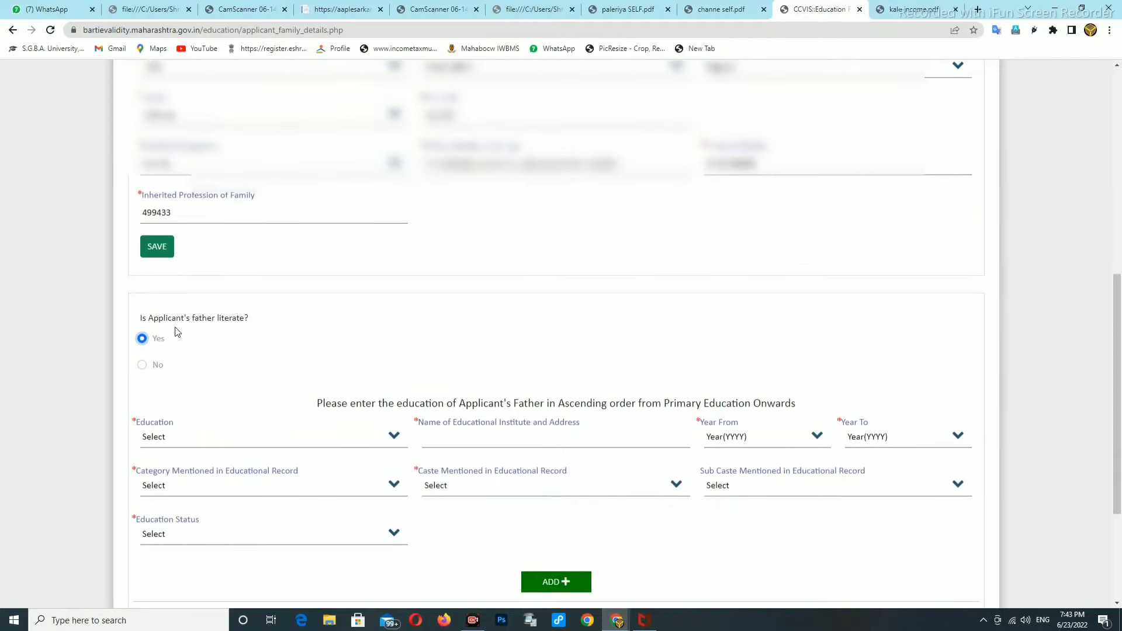
left_click(143, 365)
left_click(142, 368)
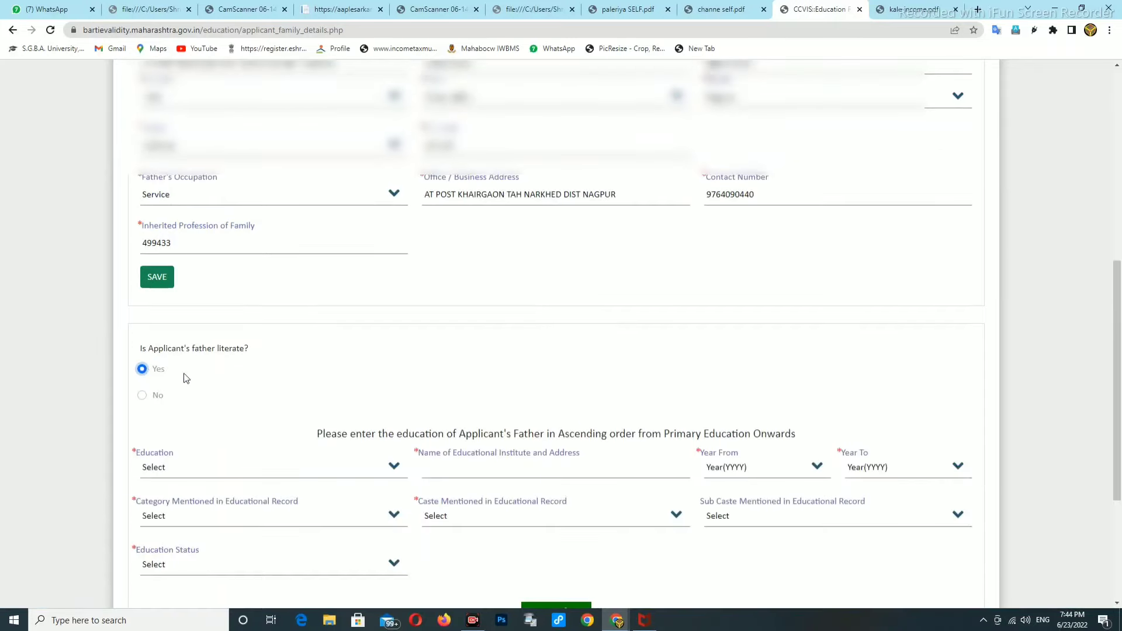
scroll(330, 401, "down", 1)
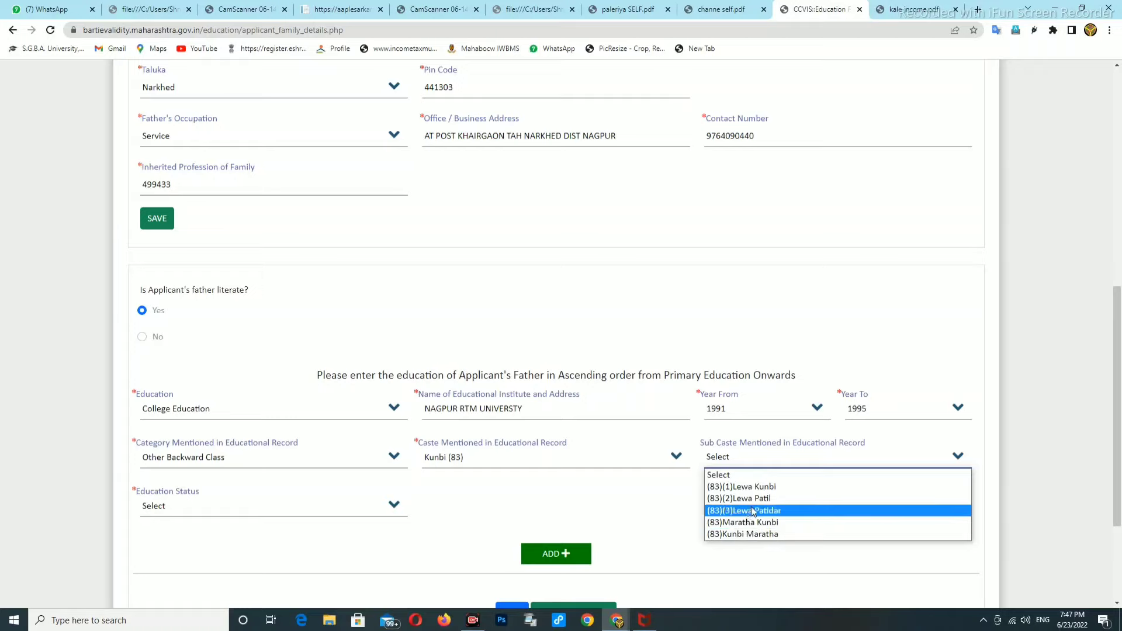
left_click(650, 505)
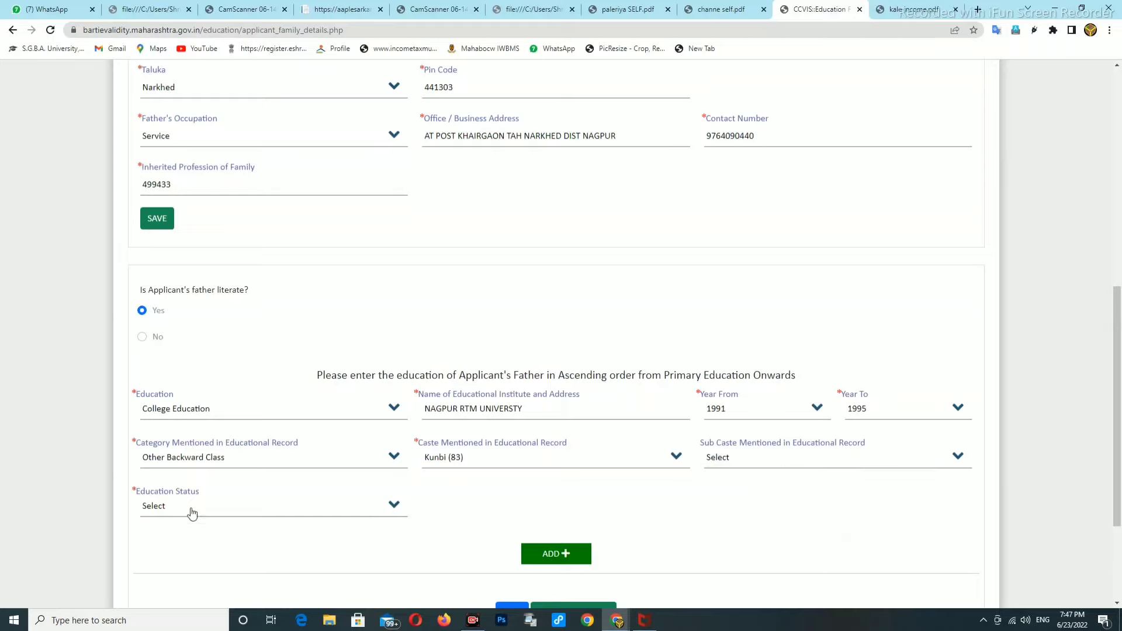
left_click(191, 508)
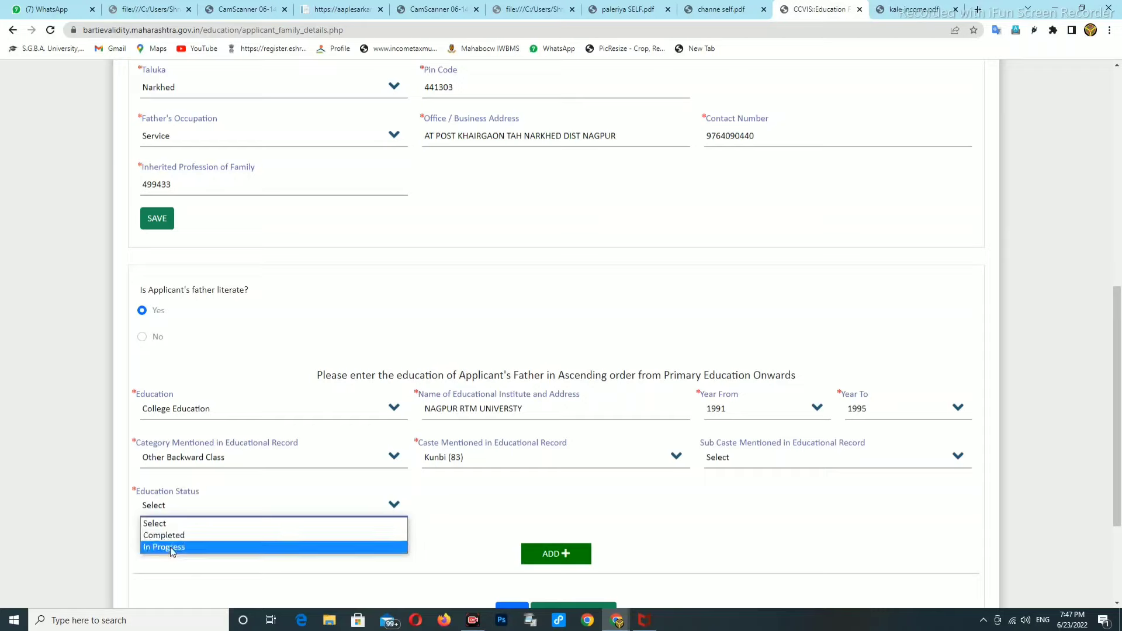
left_click(169, 535)
scroll(555, 467, "down", 2)
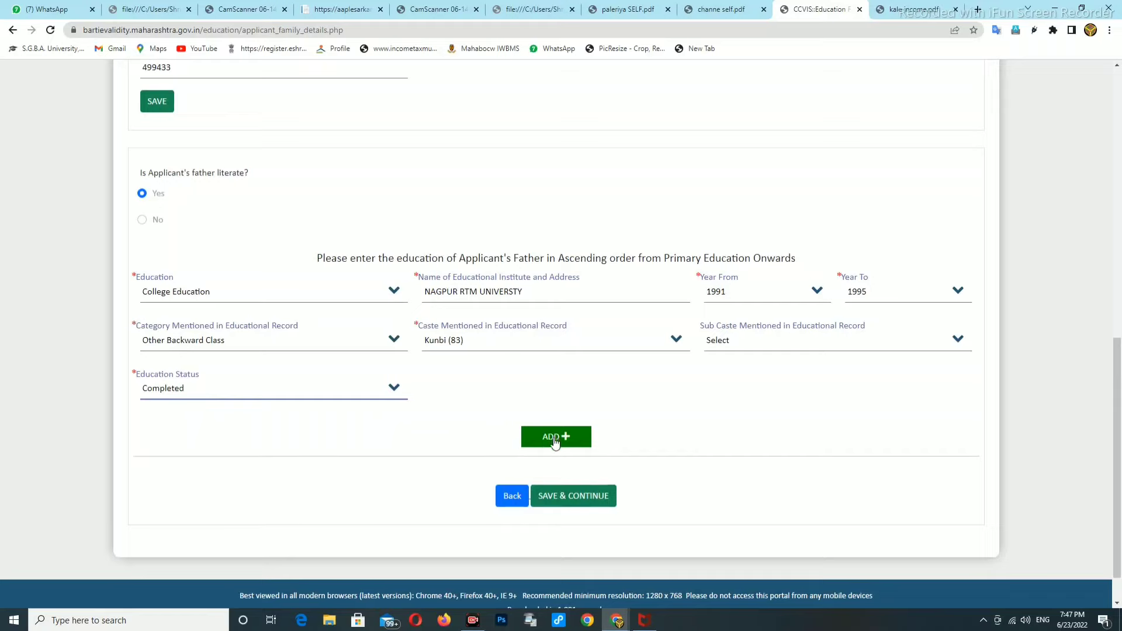
left_click(562, 437)
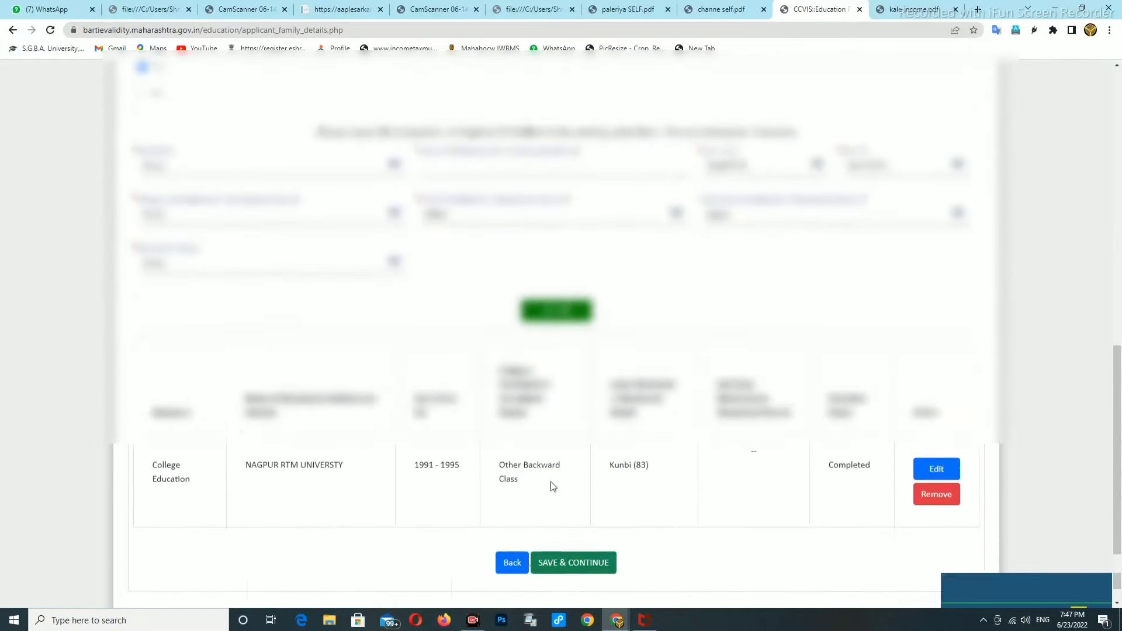
Save Family Details, then save Family Migration Details with every migration question answered No
left_click(584, 450)
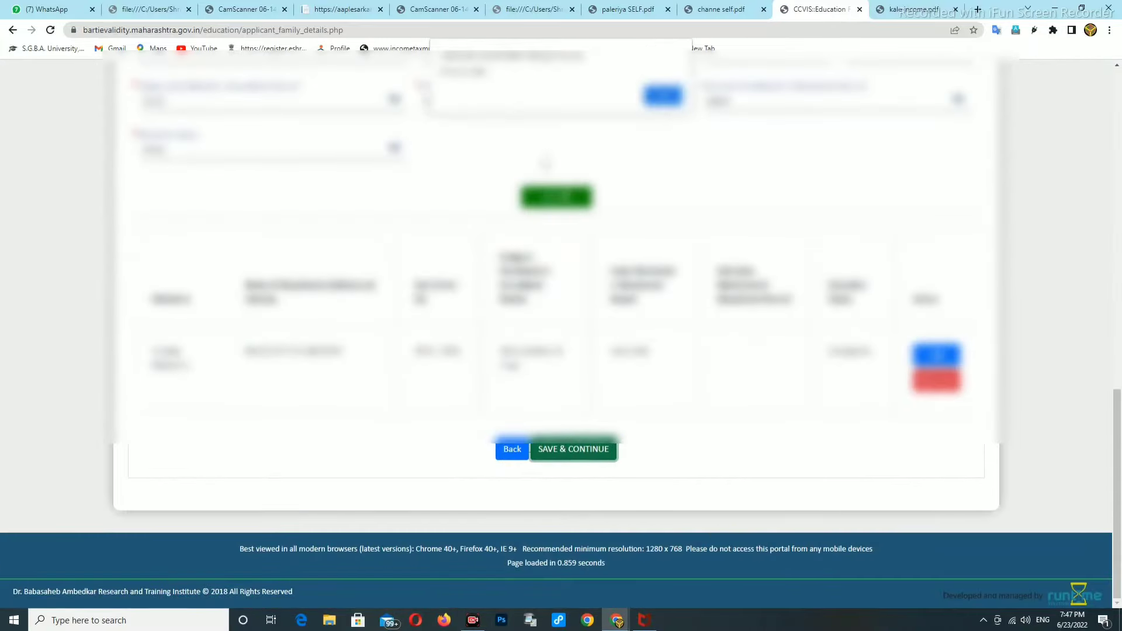
left_click(648, 94)
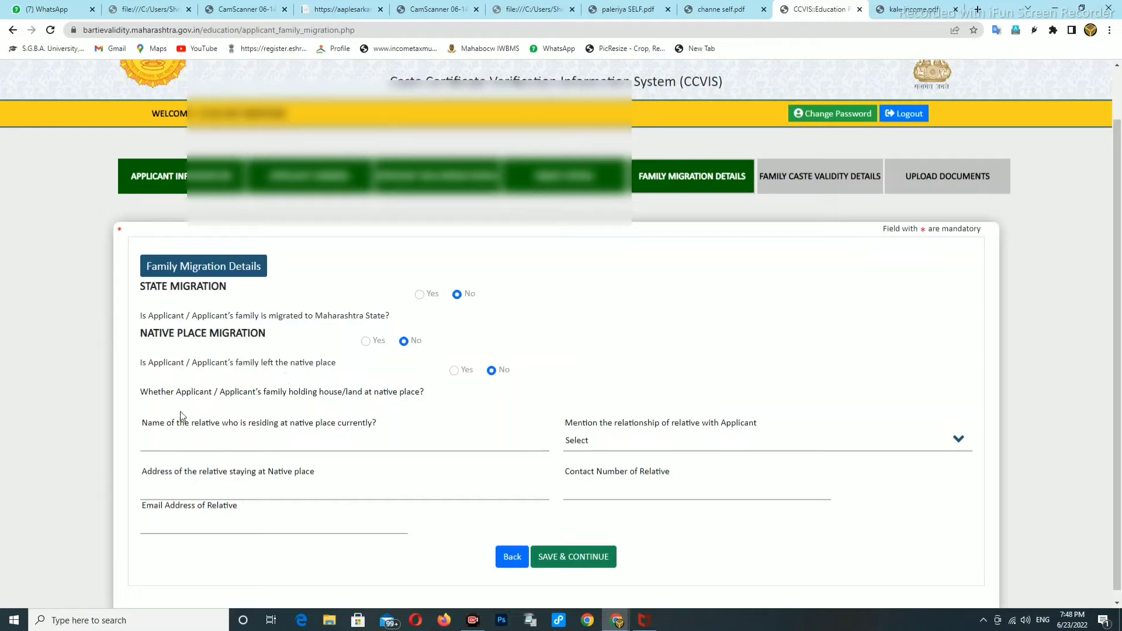
left_click(208, 439)
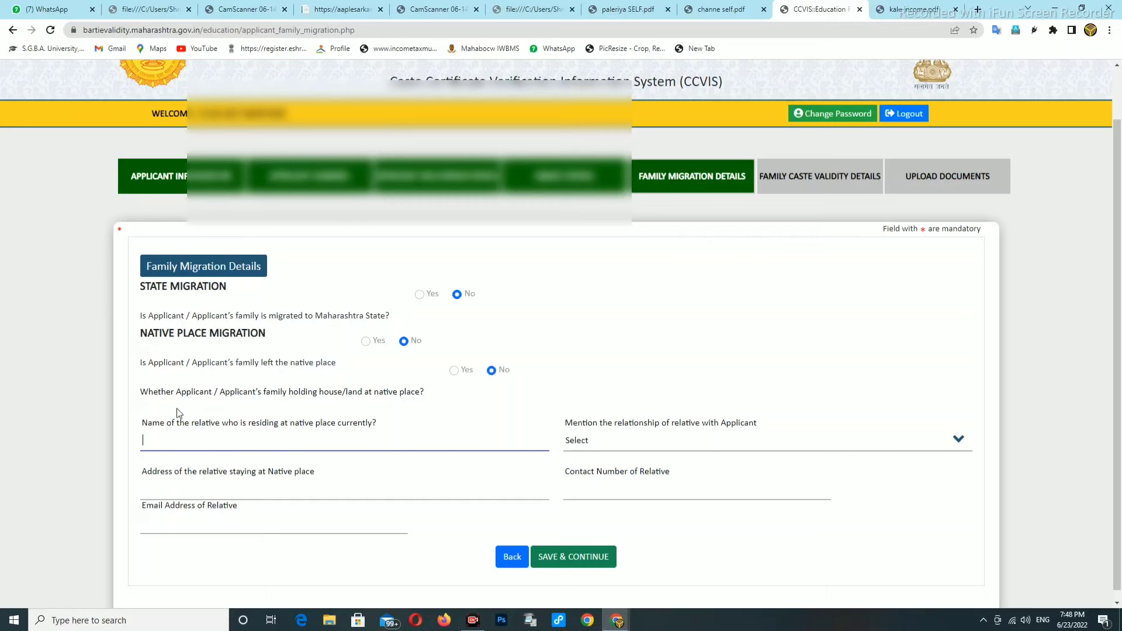
scroll(343, 429, "down", 1)
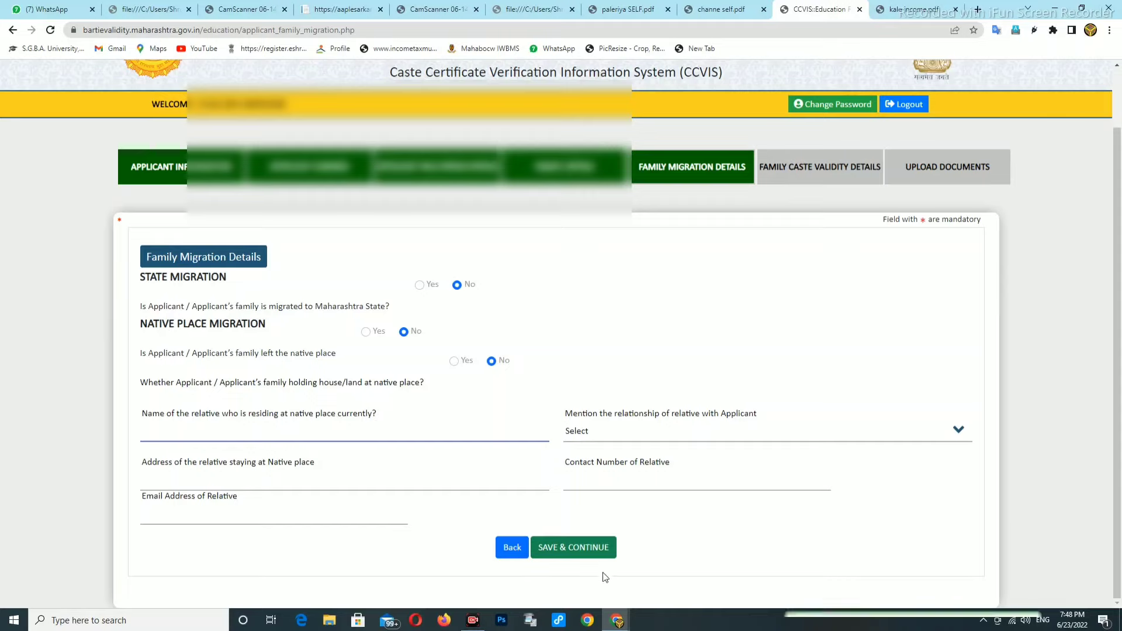
left_click(573, 549)
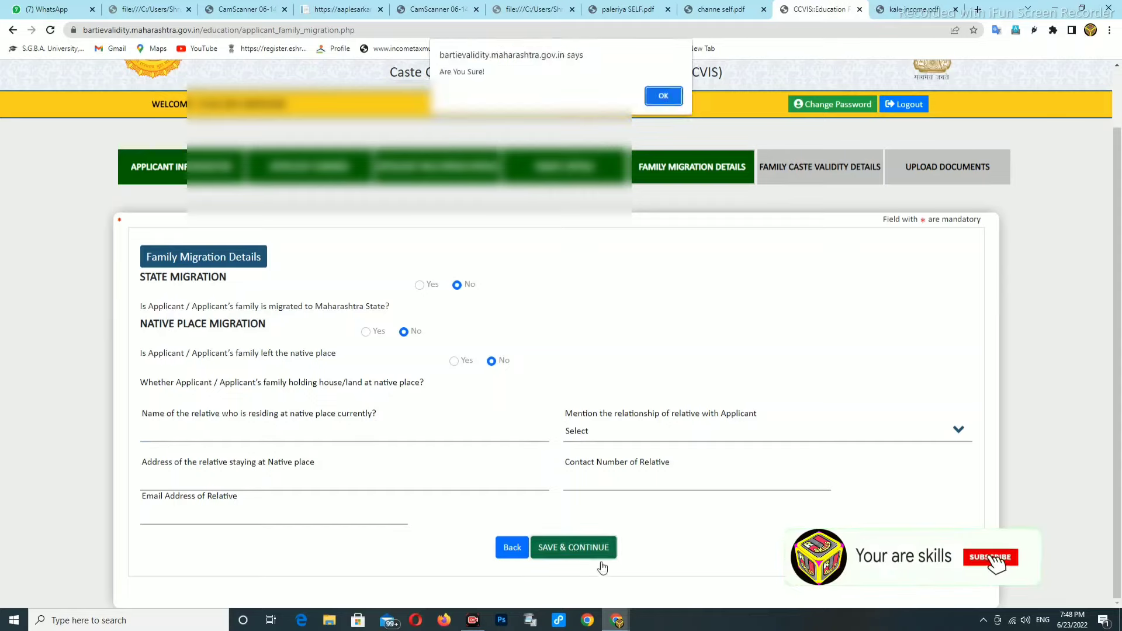
left_click(671, 97)
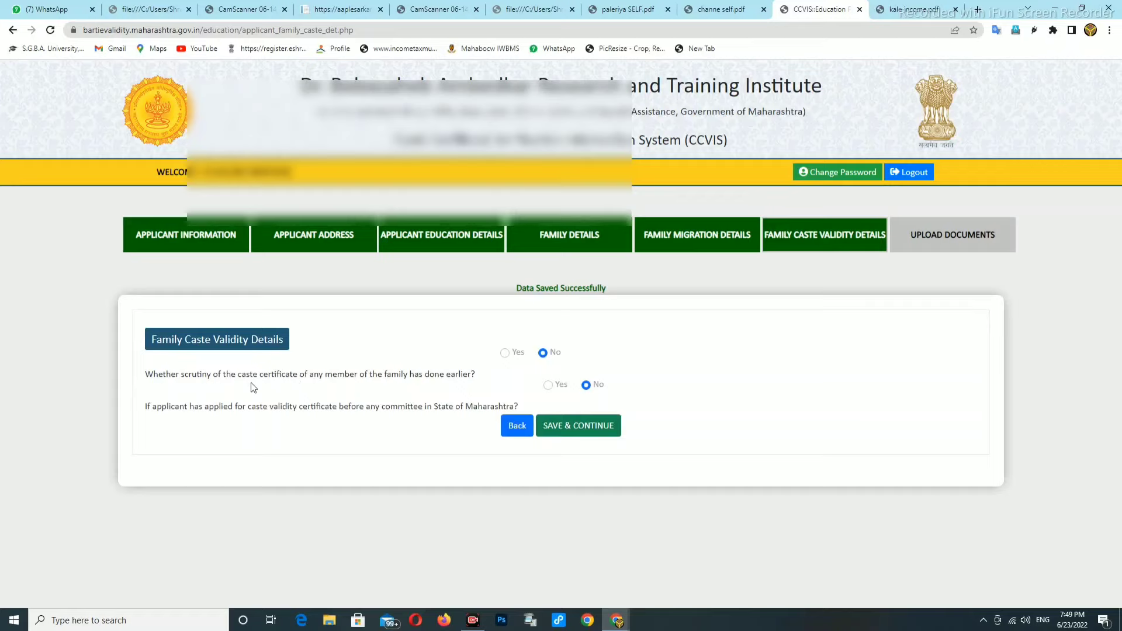
Answer No to earlier family scrutiny and record a prior Nagpur committee application, OBC, Kunbi, dated 09/02/2011
left_click(506, 354)
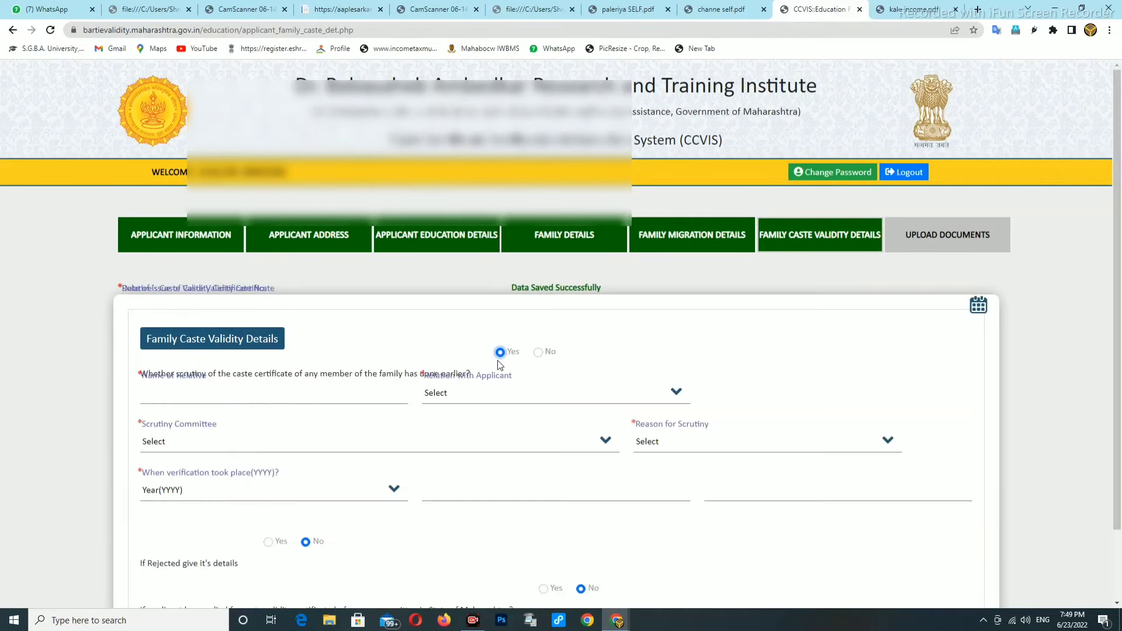
left_click(537, 352)
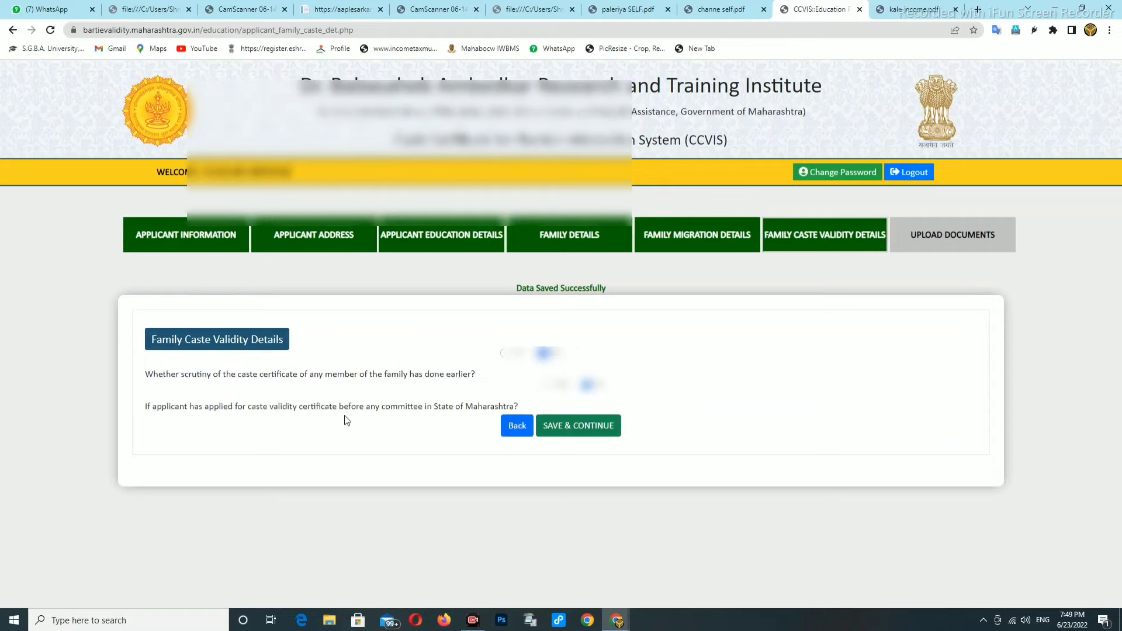
left_click(552, 391)
left_click(228, 436)
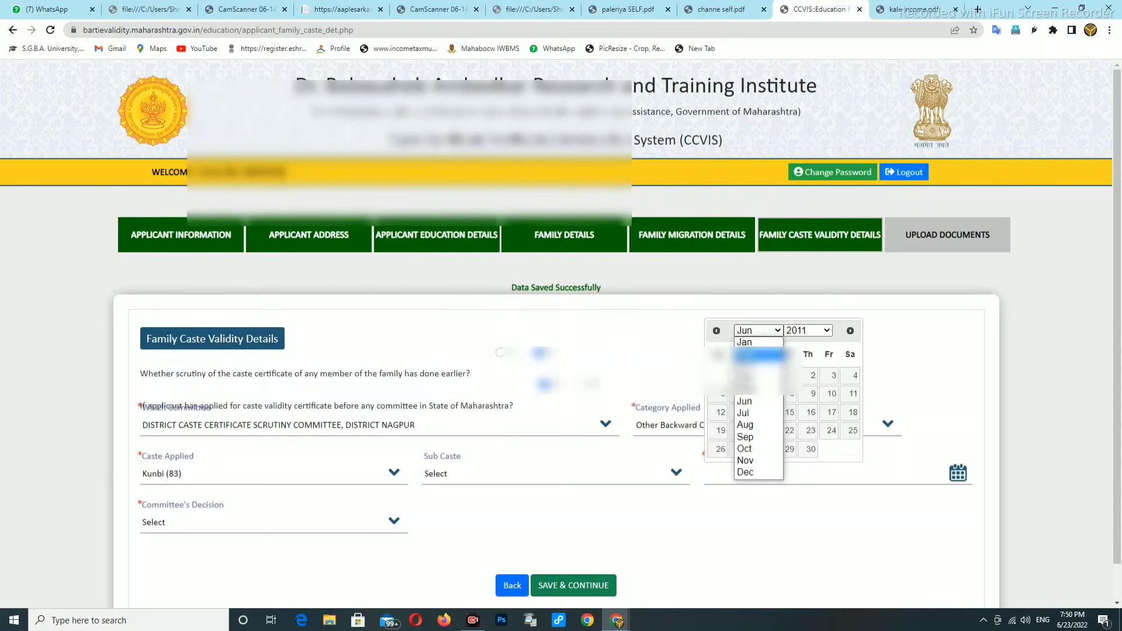
left_click(748, 367)
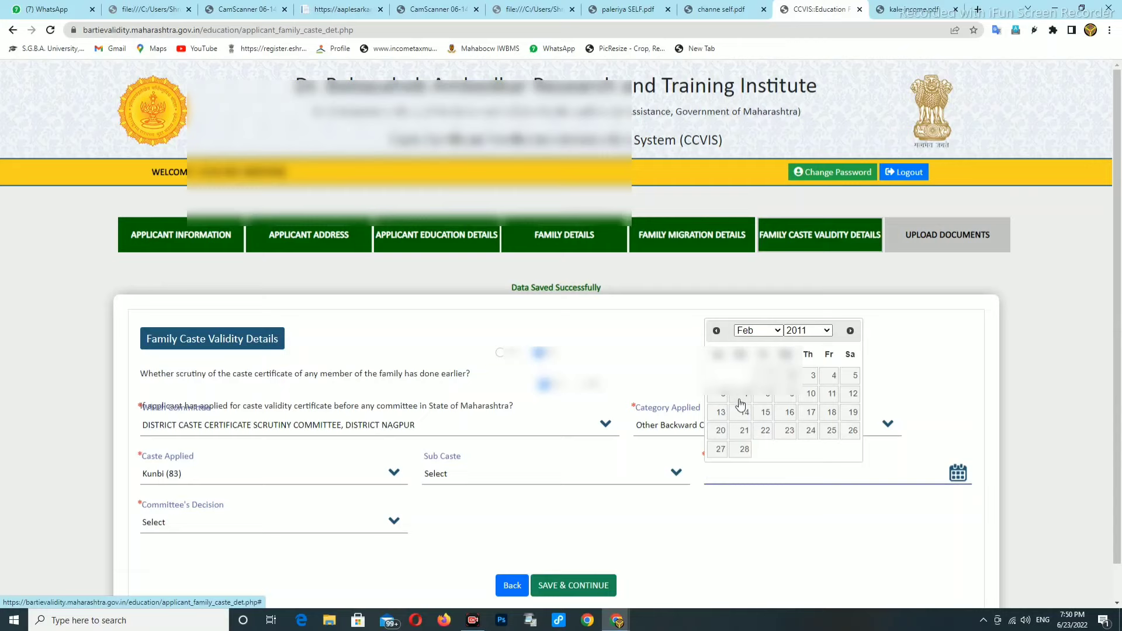
left_click(795, 400)
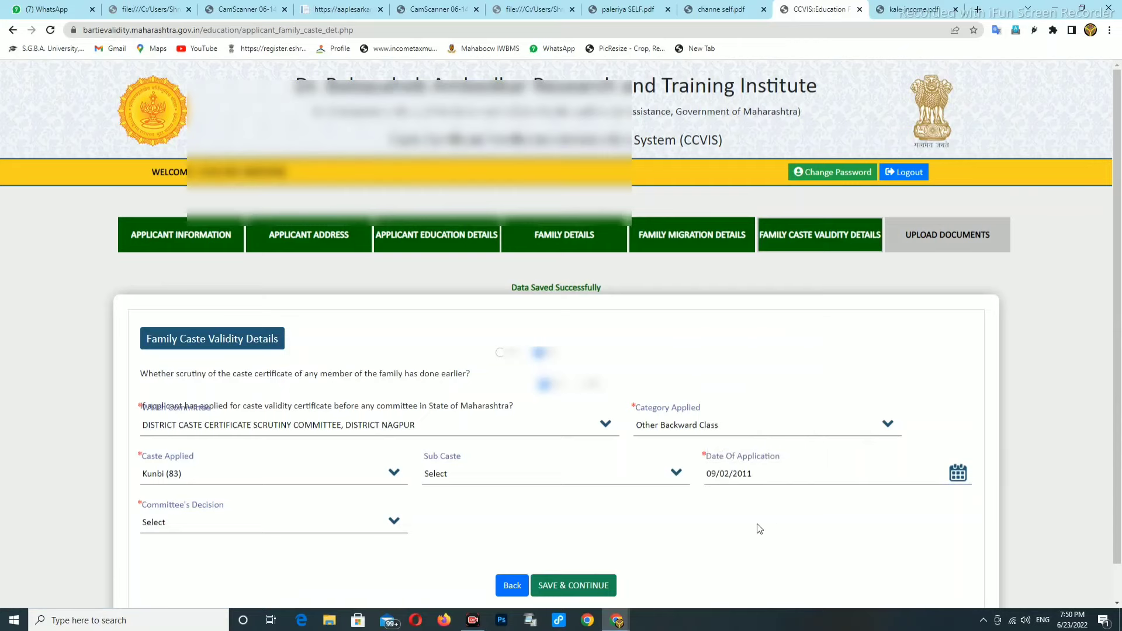
Set the committee's decision to Valid and save the caste validity details
scroll(205, 486, "down", 1)
left_click(235, 496)
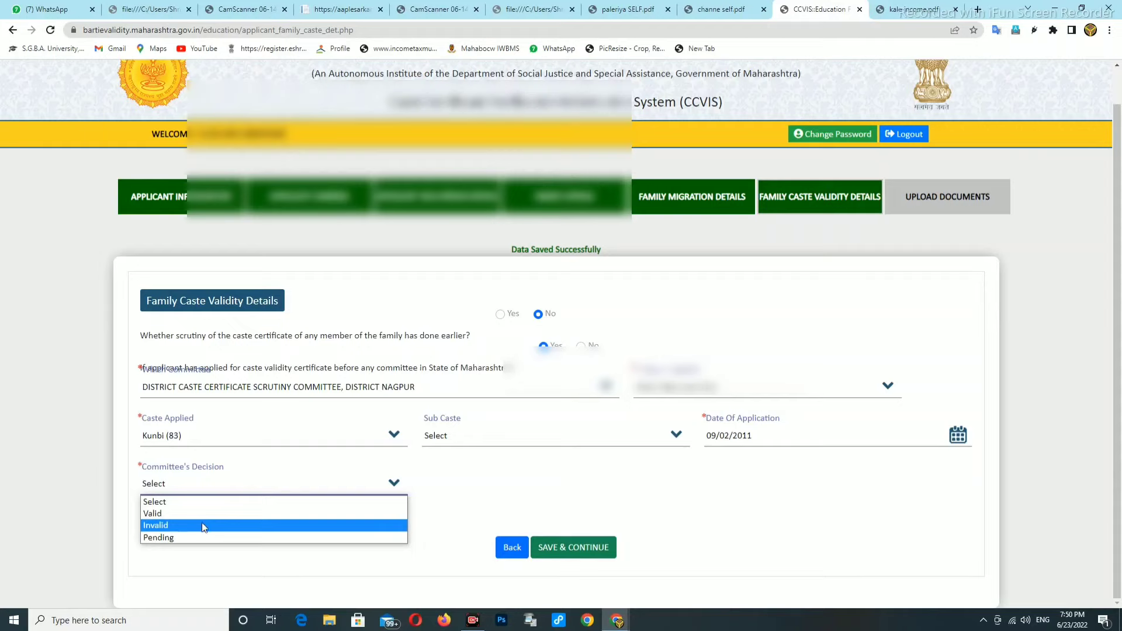
left_click(163, 518)
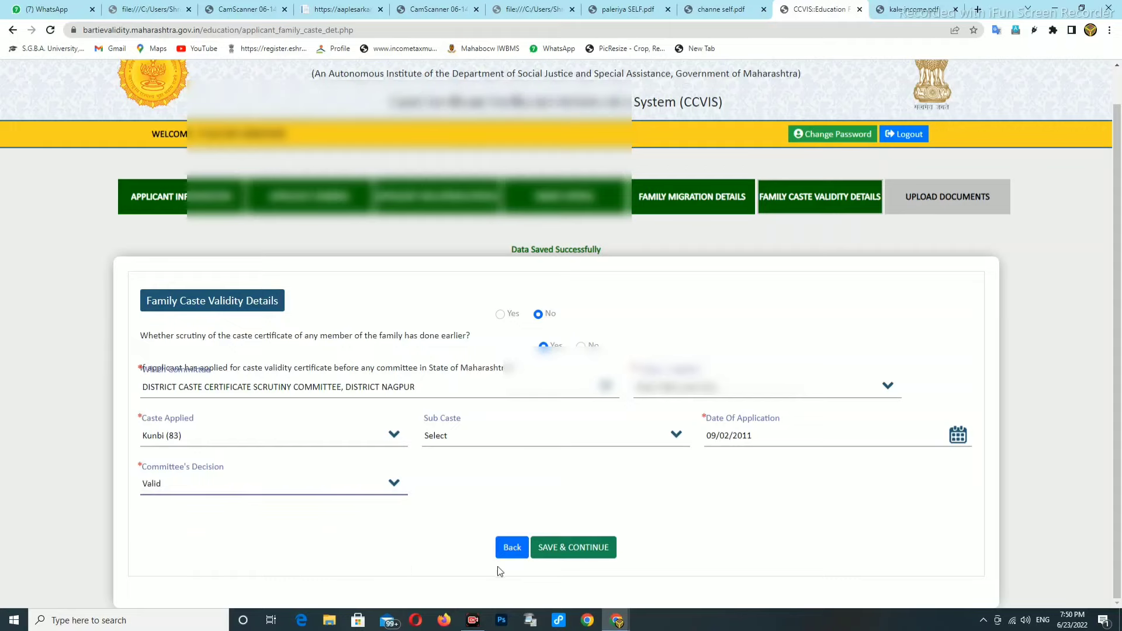
left_click(577, 548)
left_click(663, 96)
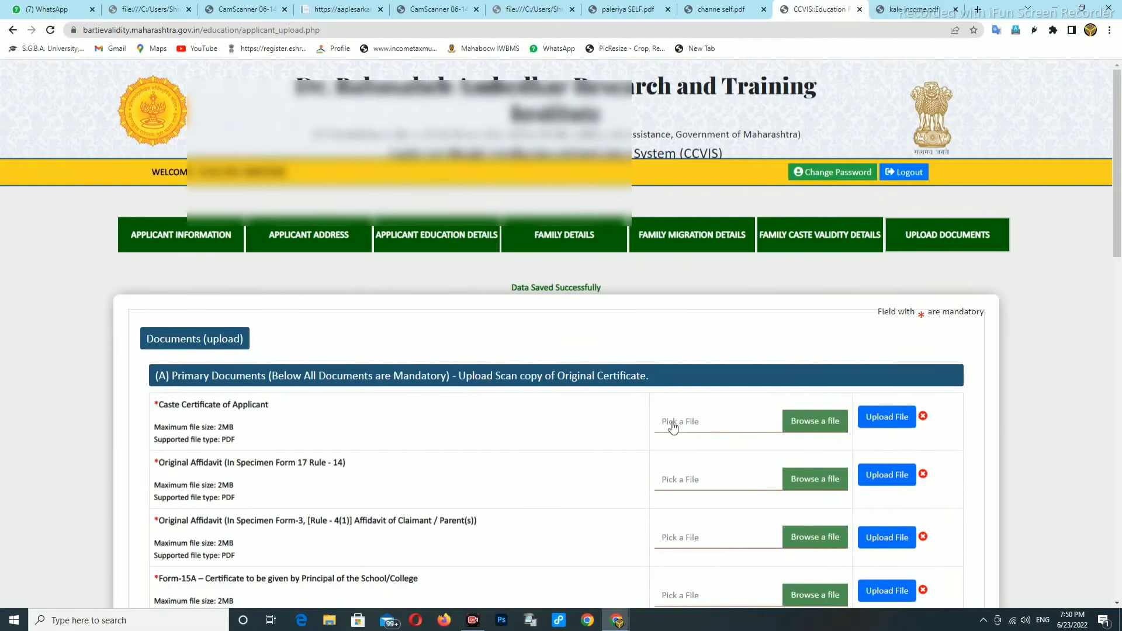
scroll(673, 426, "down", 1)
left_click(687, 362)
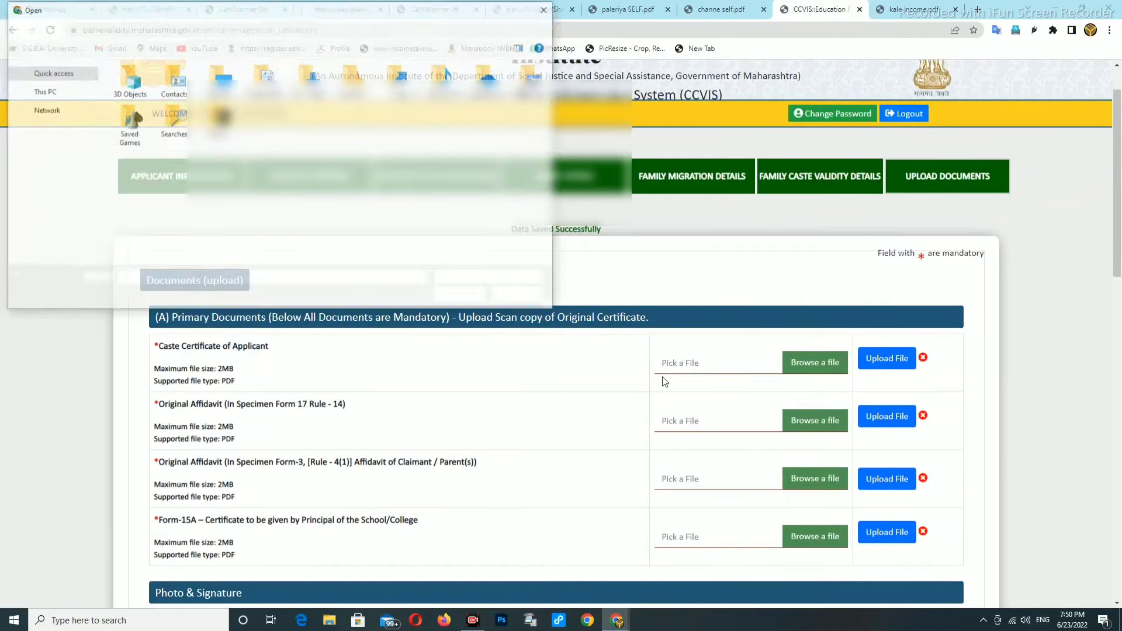
left_click(521, 297)
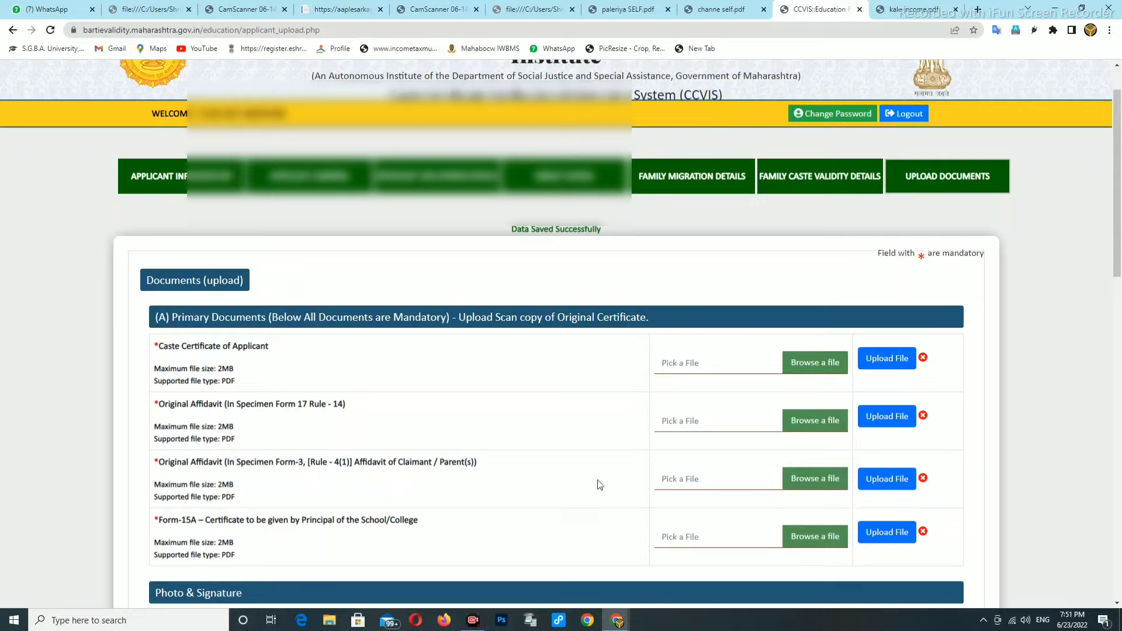
In IJ Scan Utility, scan the document as a colour A4, 300 dpi PDF
left_click(530, 621)
left_click(618, 346)
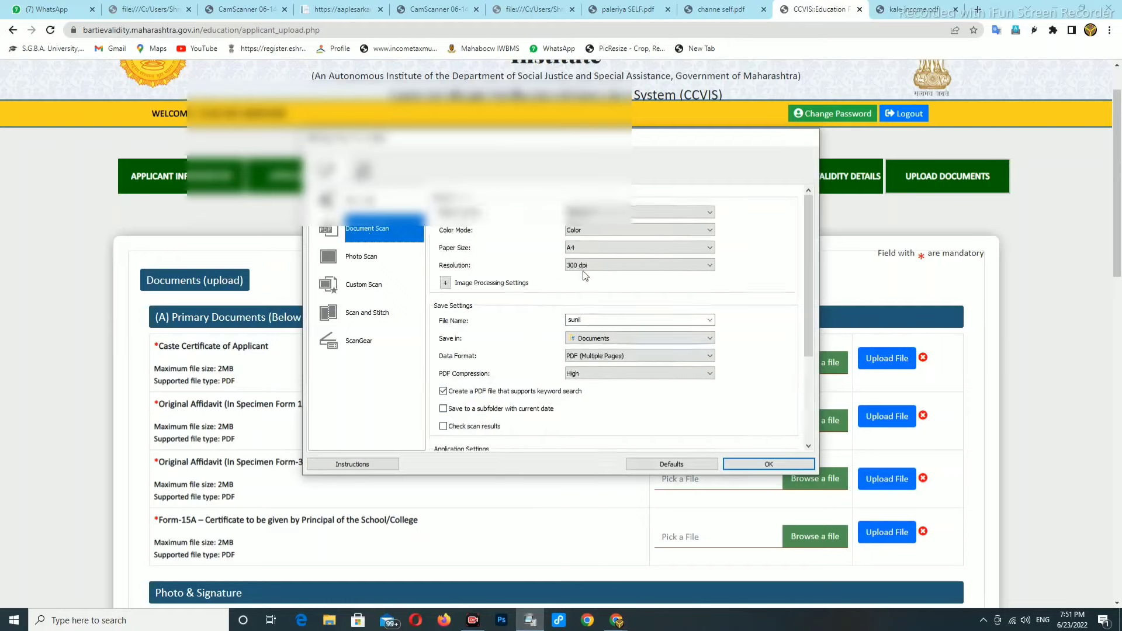
left_click(753, 465)
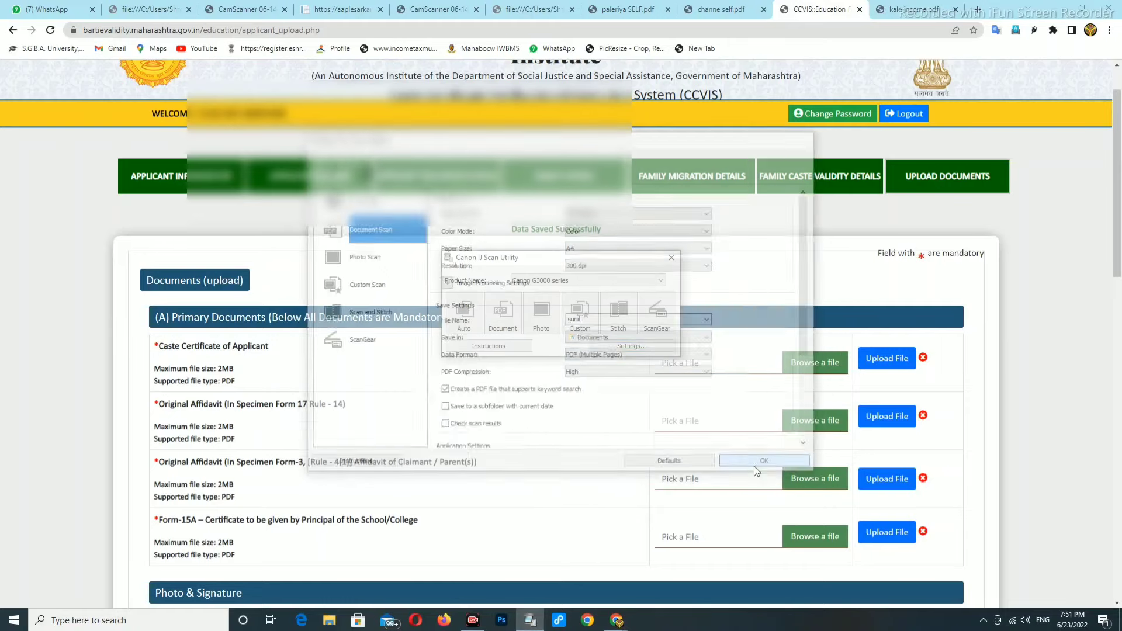
left_click(506, 313)
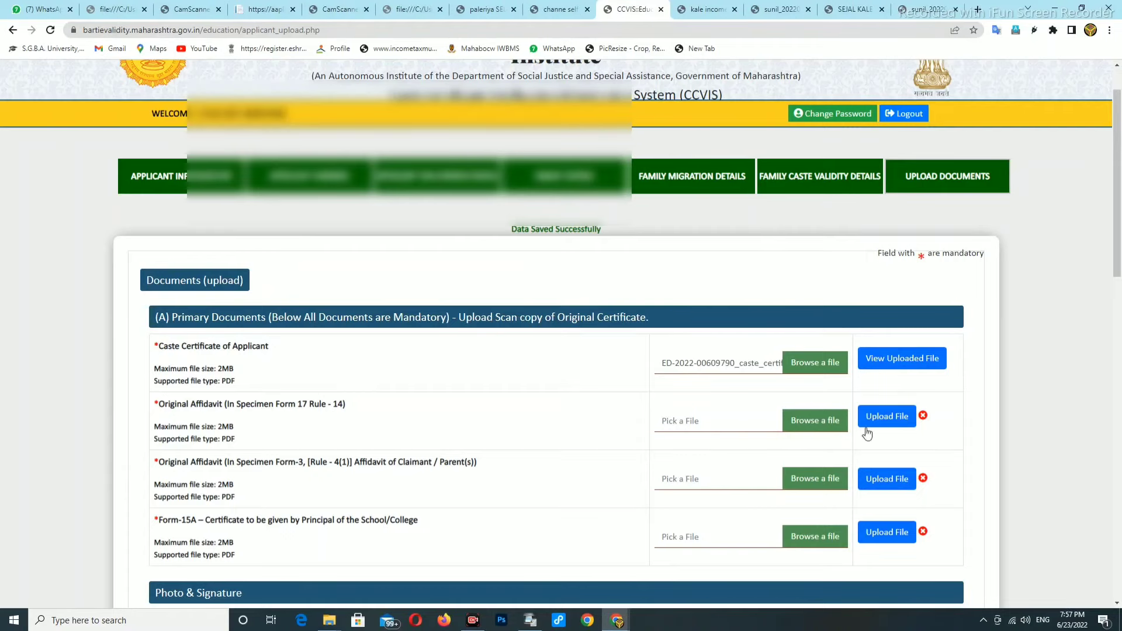
Upload LAKE F 17 from Quick access as the Original Affidavit (Form 17 Rule - 14)
left_click(806, 426)
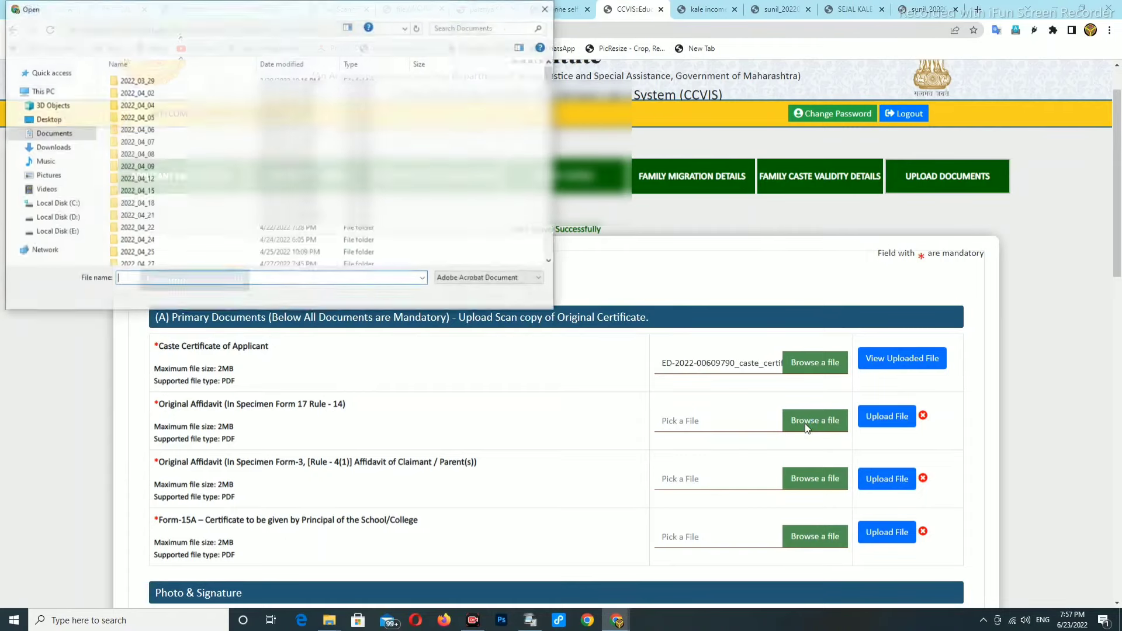
left_click(50, 72)
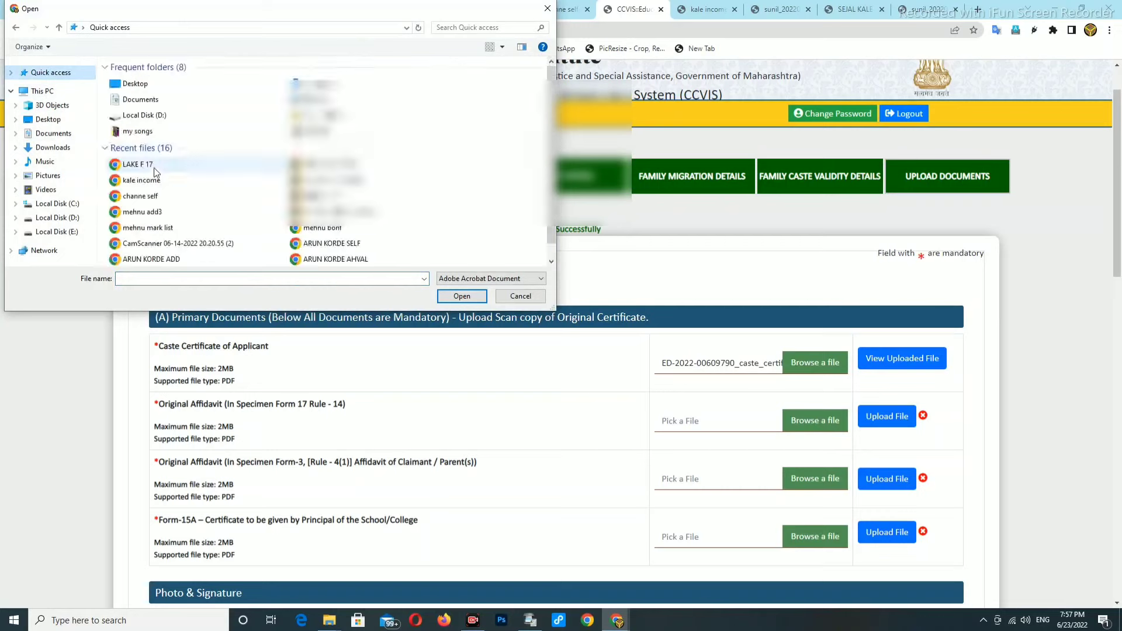
left_click(143, 166)
left_click(461, 296)
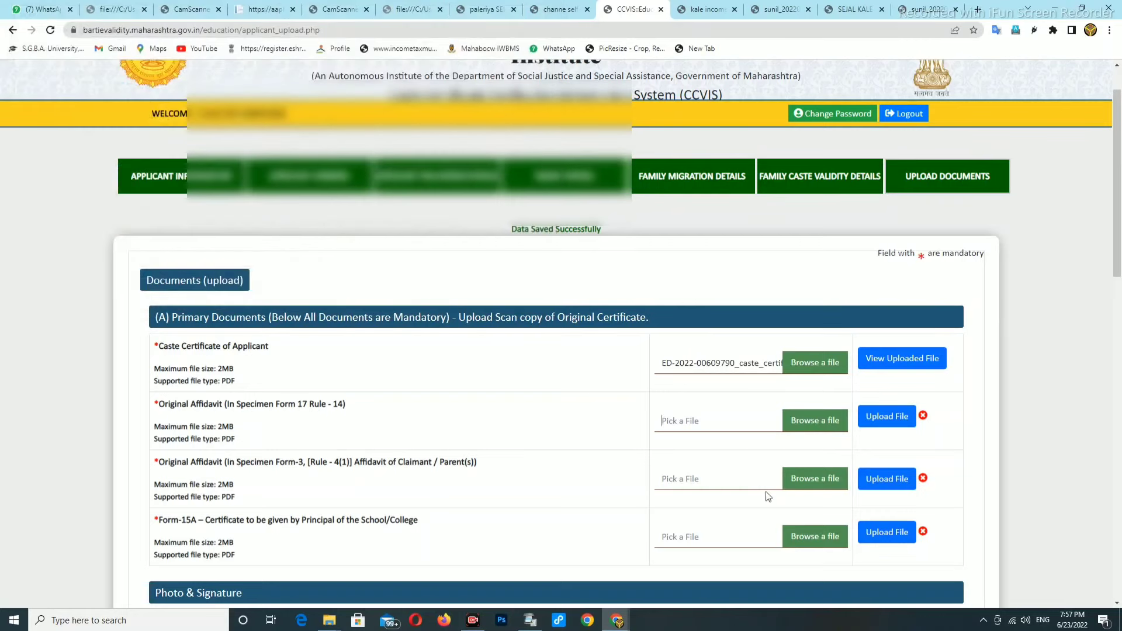